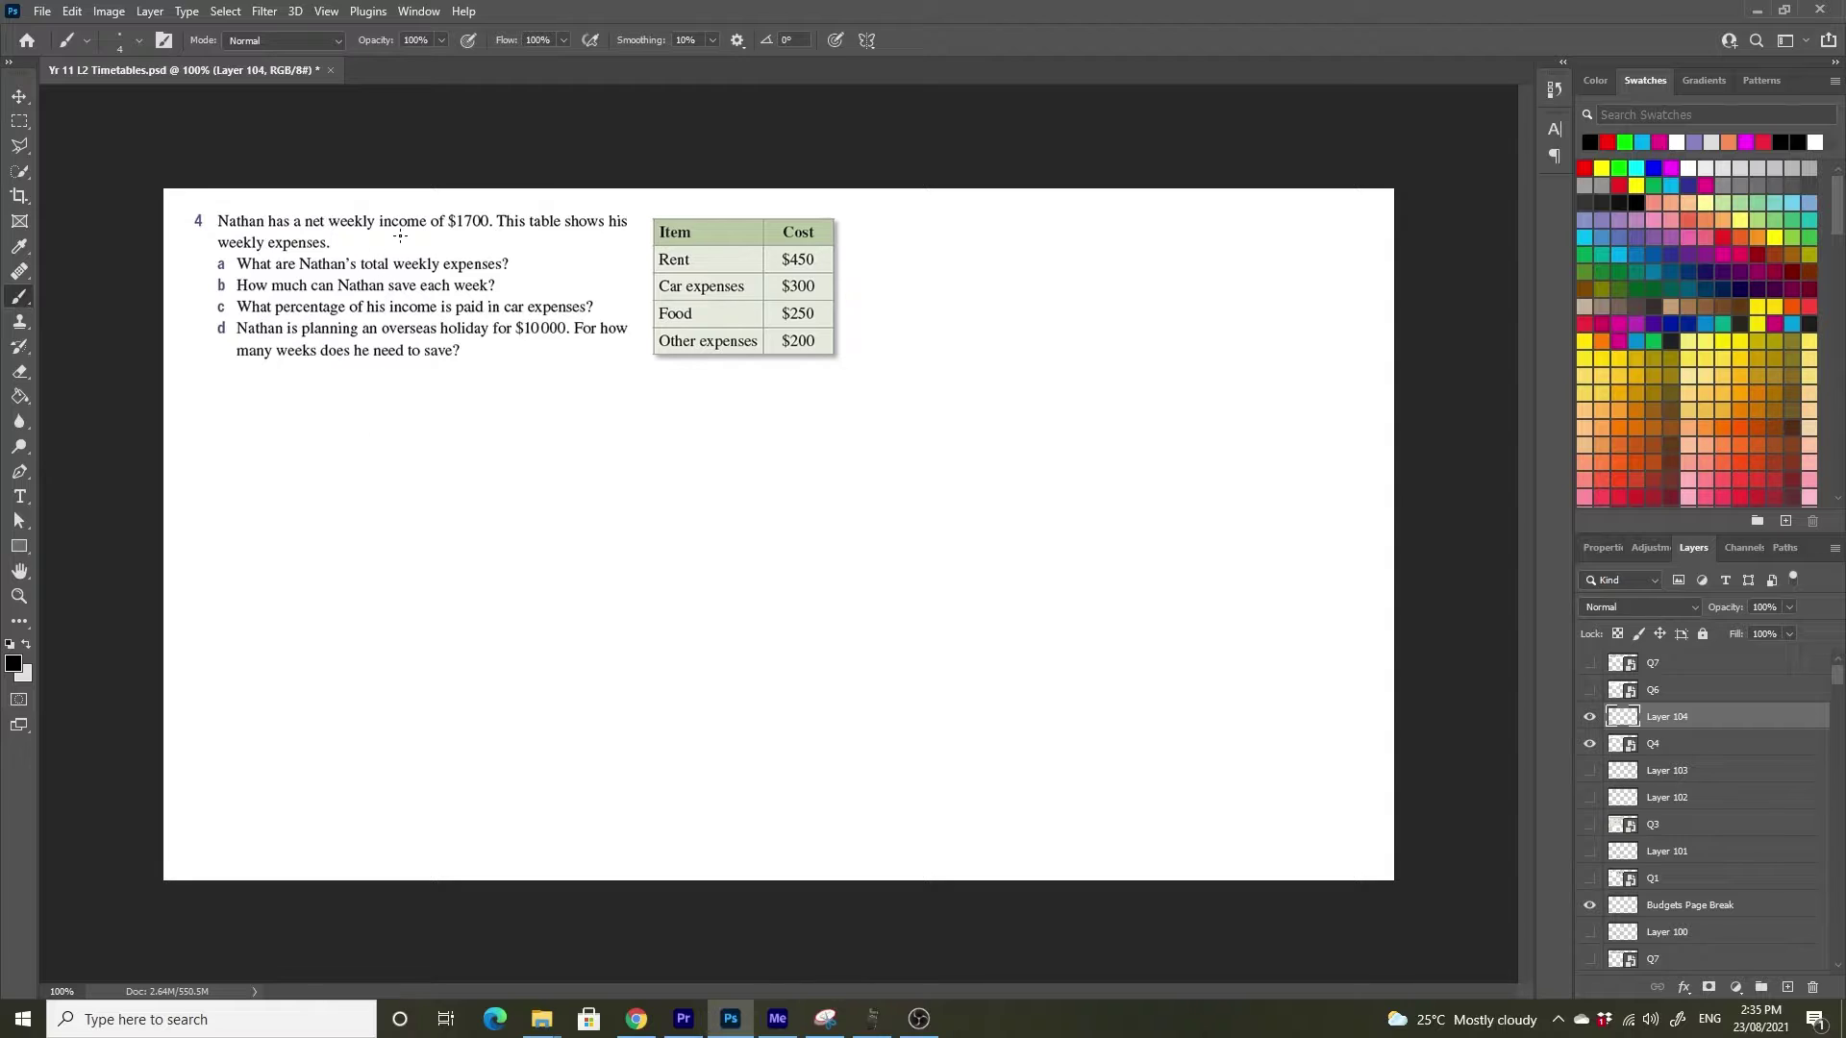
Underline the $1700 weekly income, write the a) label, and brace the table's expense costs.
drag(330, 232, 481, 230)
mouse_move(240, 414)
mouse_down()
mouse_move(260, 394)
mouse_move(255, 423)
mouse_up()
mouse_move(841, 223)
mouse_down()
mouse_move(890, 274)
mouse_move(840, 334)
mouse_up()
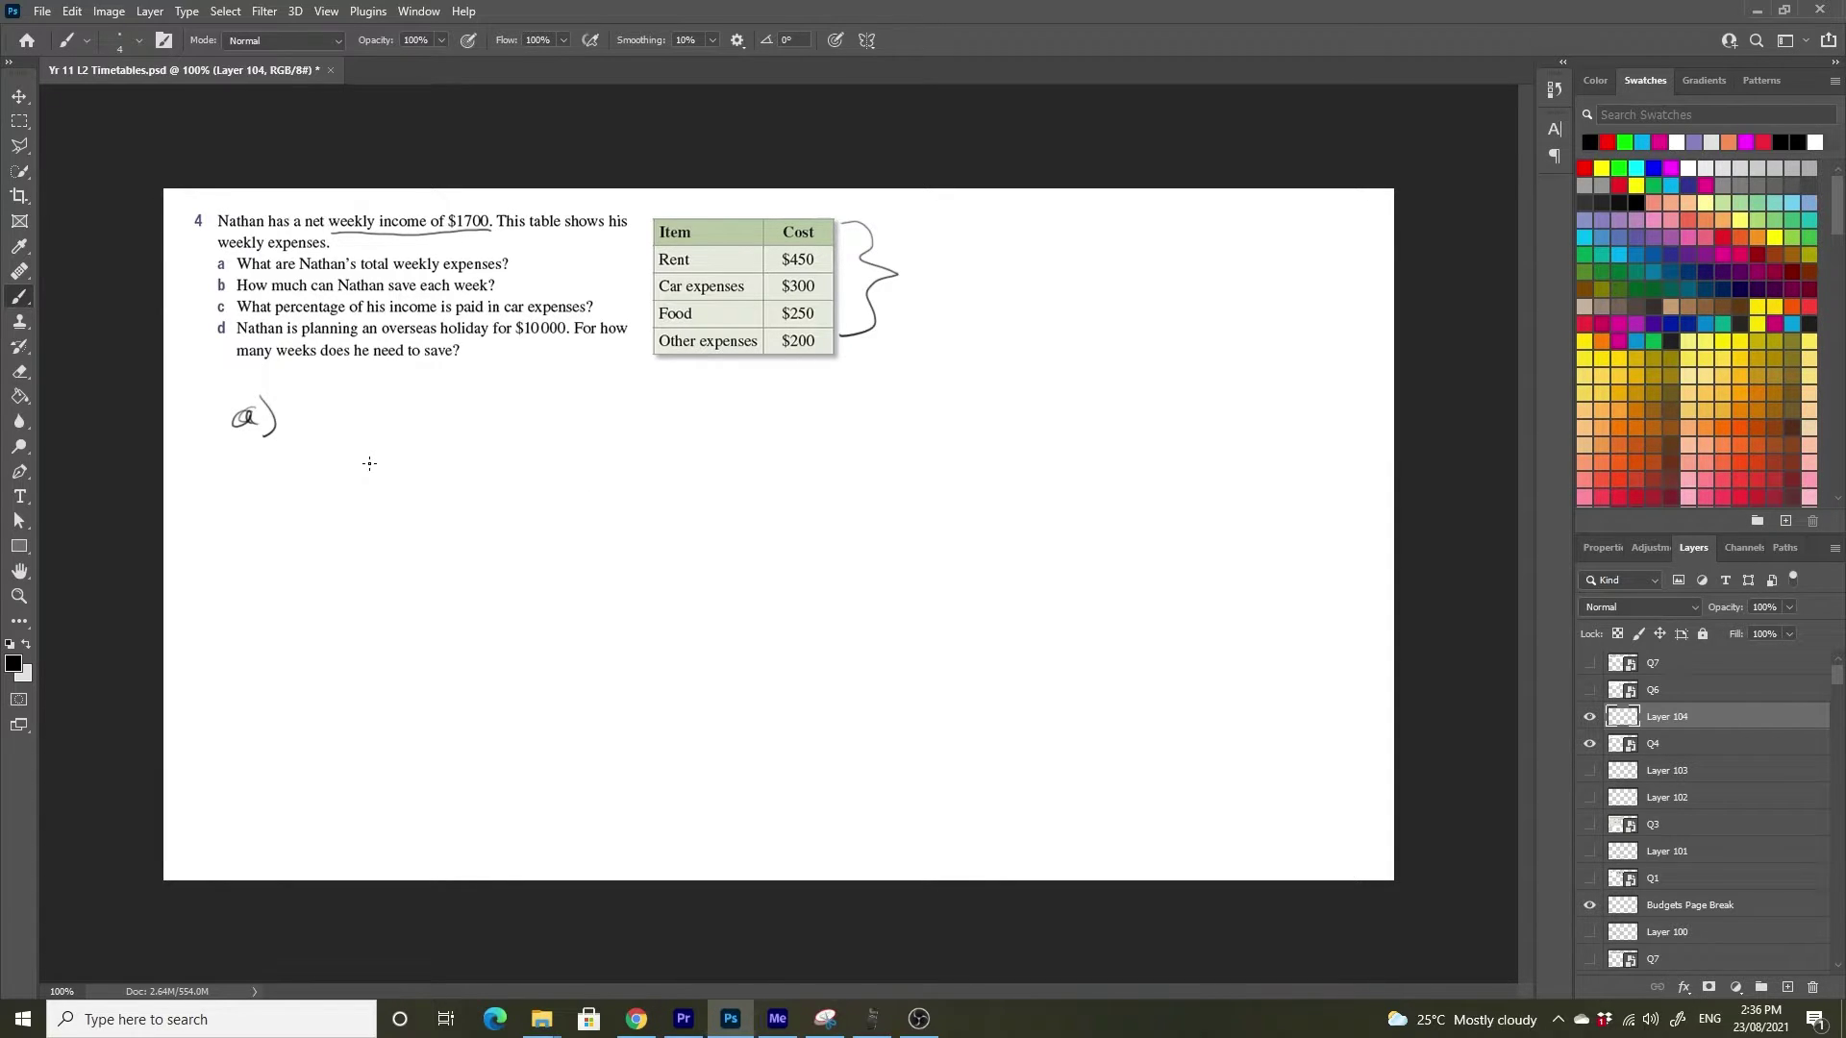
Handwrite 'Total weekly expenses = $1200' for part a, then label b) below it.
mouse_move(305, 413)
mouse_down()
mouse_move(305, 437)
mouse_move(318, 414)
mouse_move(342, 432)
mouse_up()
drag(349, 423, 393, 433)
drag(396, 420, 450, 425)
drag(450, 428, 637, 420)
drag(620, 431, 639, 430)
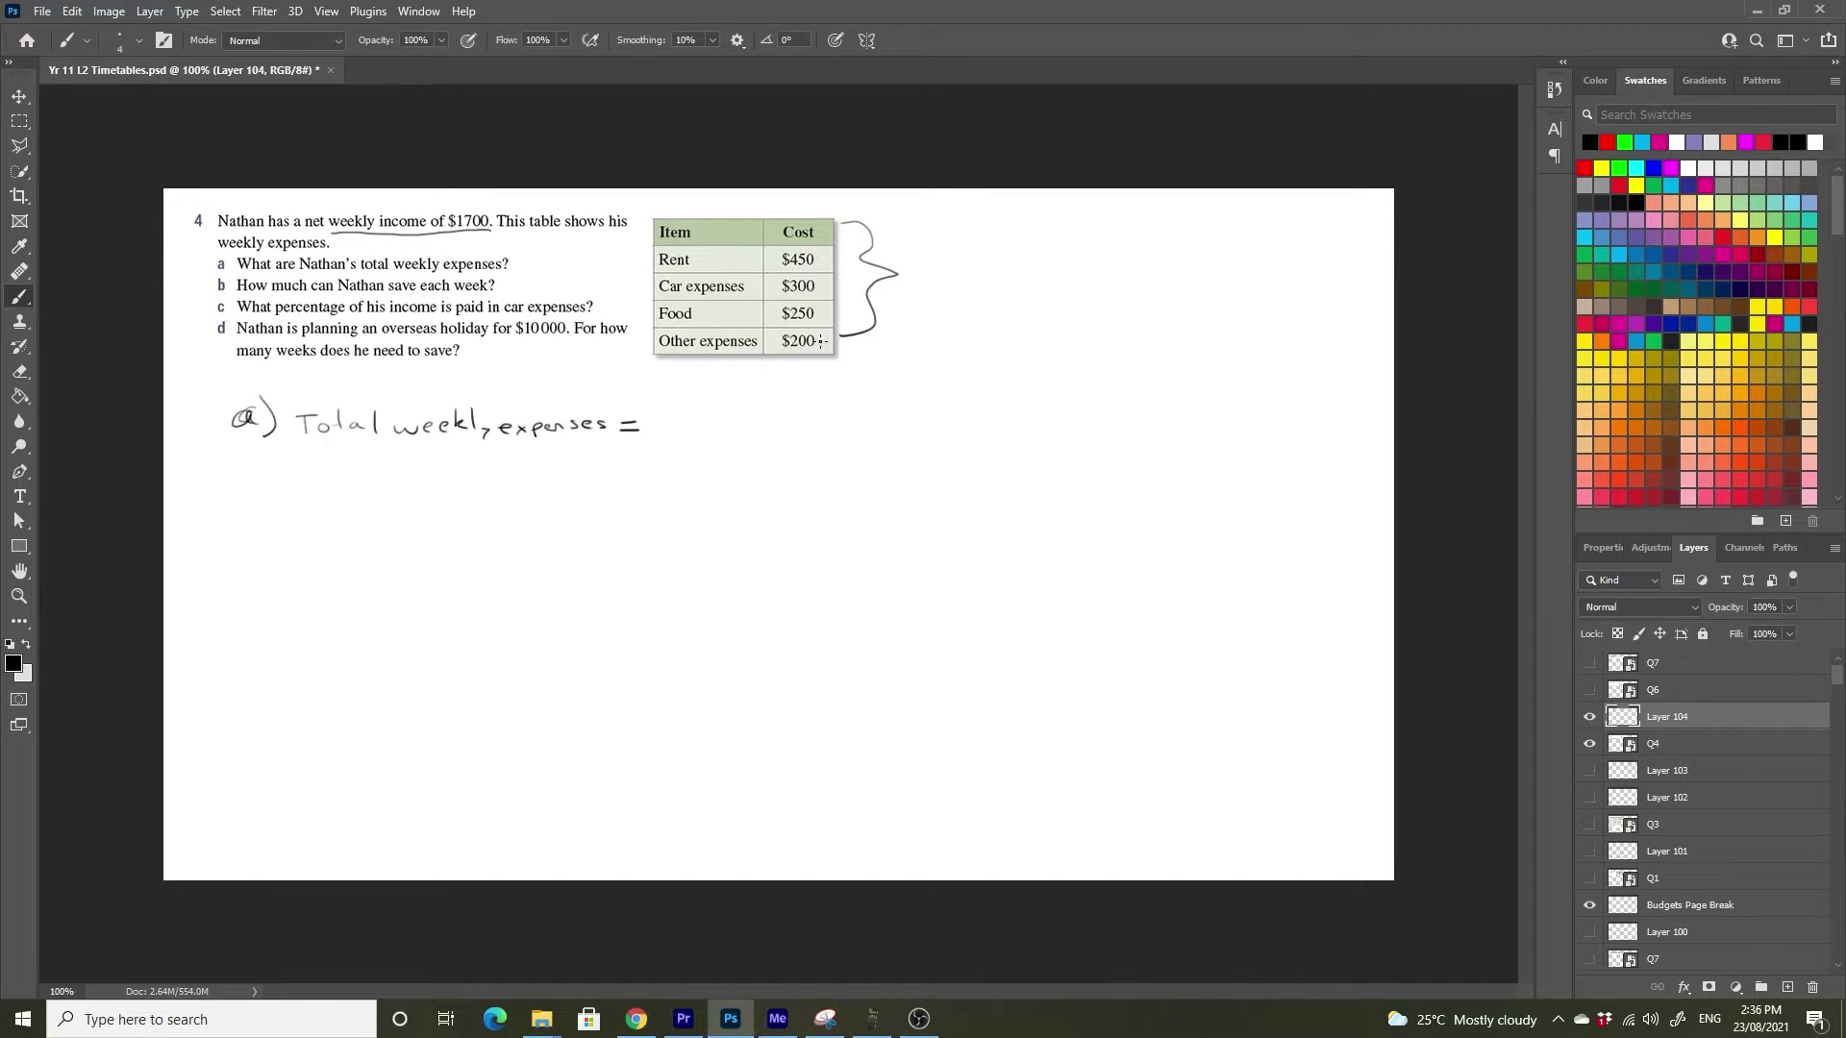
mouse_move(681, 410)
mouse_down()
mouse_move(665, 433)
mouse_move(694, 438)
mouse_up()
drag(704, 420, 723, 437)
mouse_move(742, 417)
mouse_down()
mouse_move(733, 437)
mouse_move(743, 416)
mouse_up()
drag(775, 409, 764, 411)
mouse_move(239, 460)
mouse_down()
mouse_move(240, 485)
mouse_move(275, 498)
mouse_up()
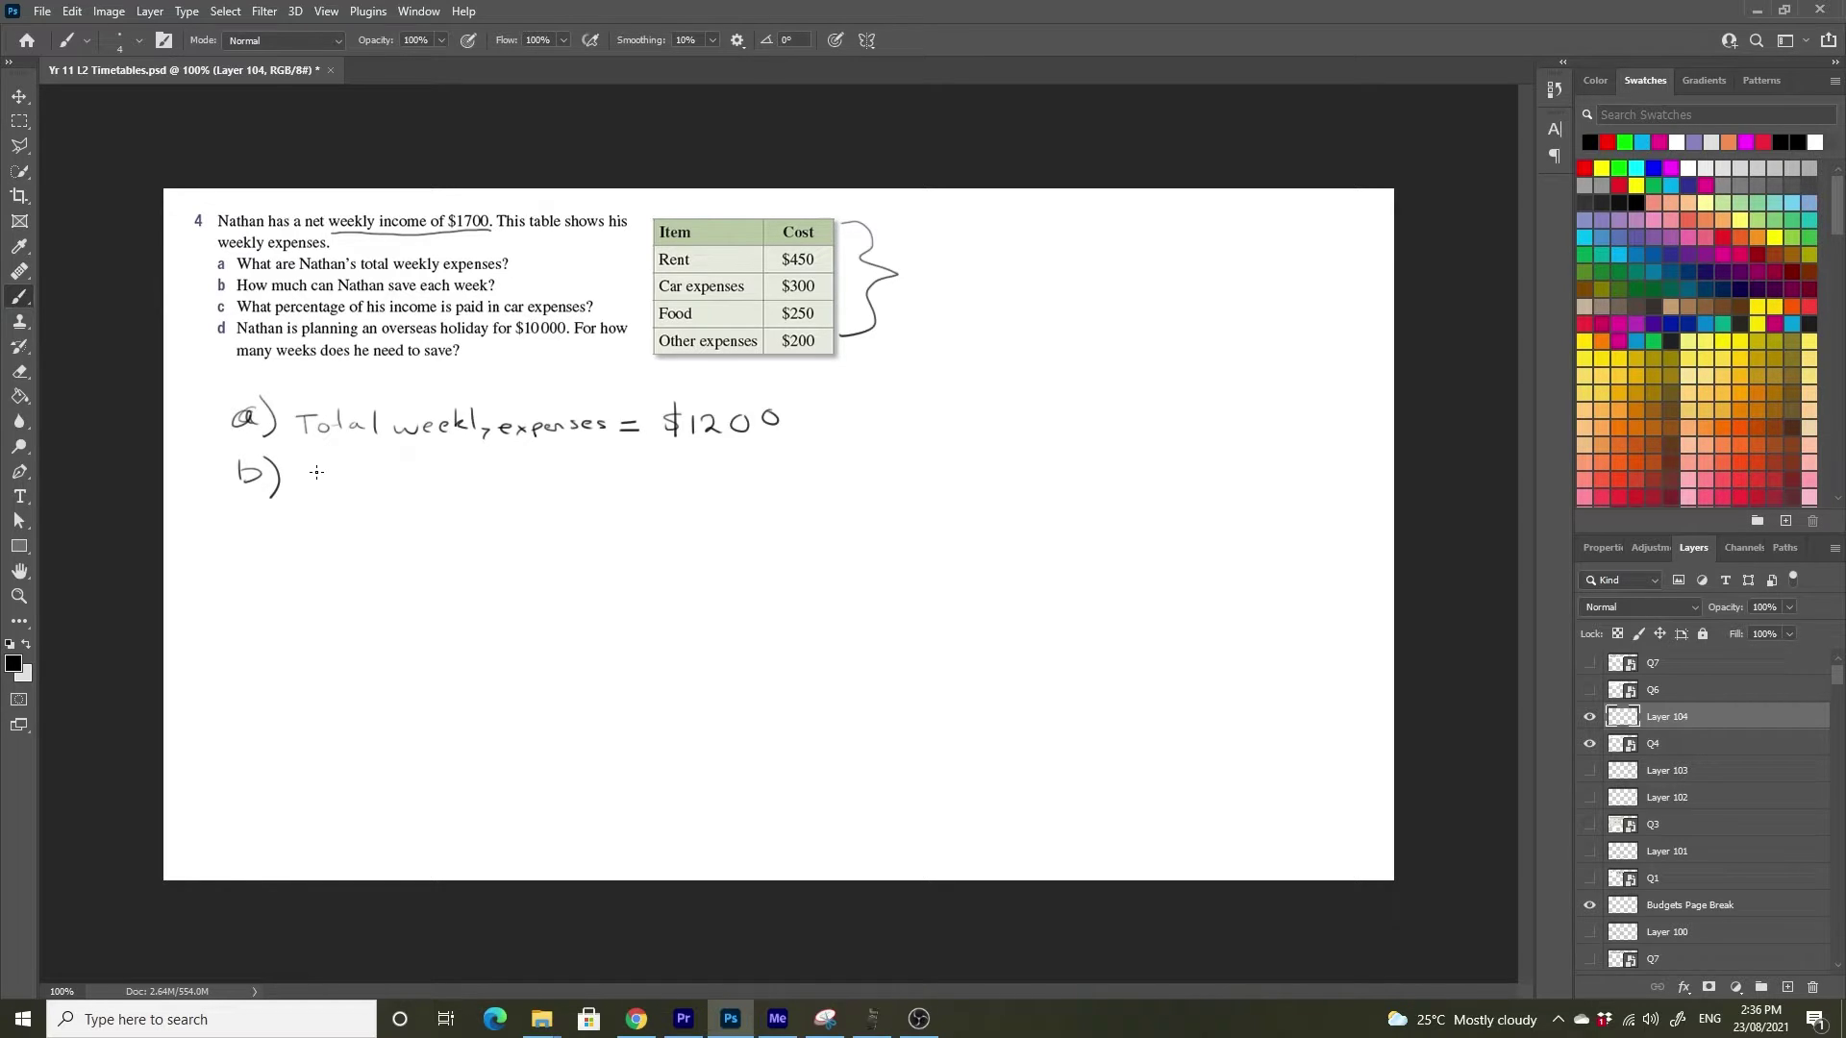
Handwrite 'Potential Savings =' after the b) label.
drag(314, 469, 317, 481)
drag(339, 475, 363, 472)
drag(365, 481, 443, 485)
mouse_move(468, 471)
mouse_down()
mouse_move(456, 489)
mouse_move(594, 477)
mouse_up()
drag(577, 488, 641, 492)
Complete the sum as '1700 - 1200 = $500'.
drag(670, 471, 768, 490)
mouse_move(783, 473)
mouse_down()
mouse_move(806, 489)
mouse_move(858, 471)
mouse_up()
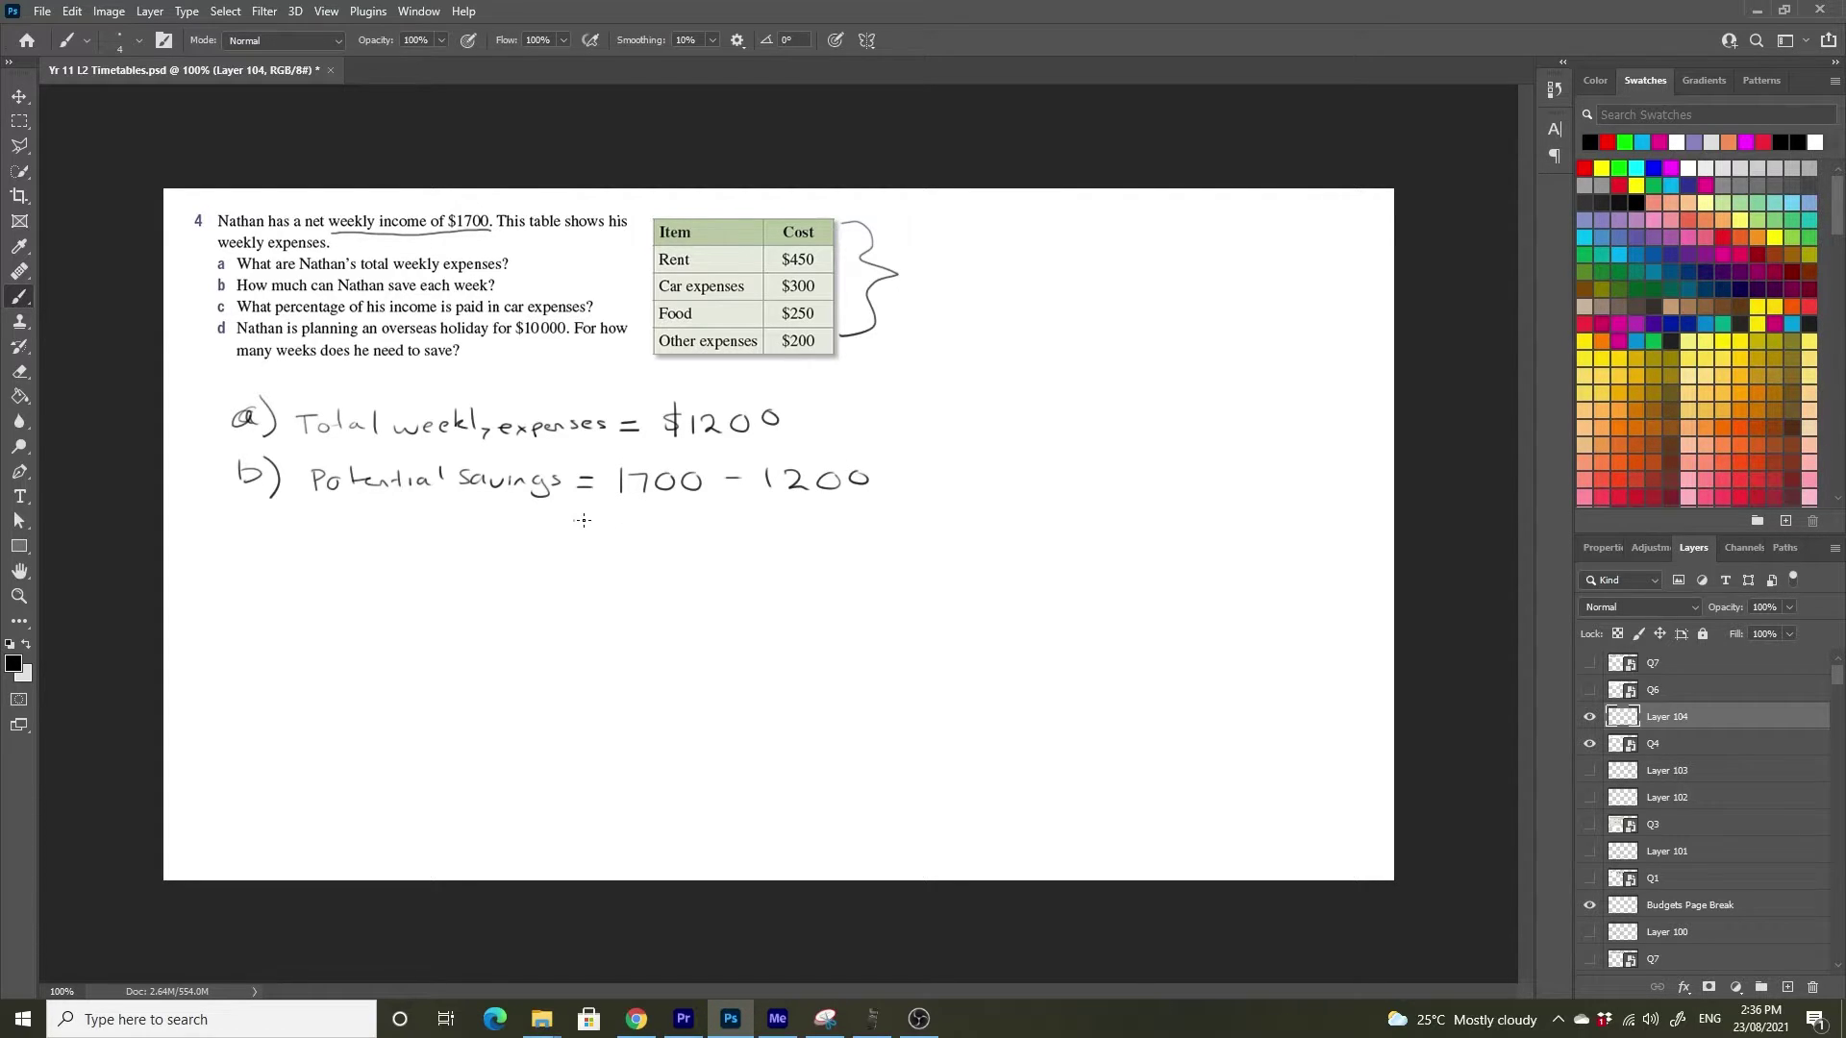
mouse_move(621, 516)
mouse_down()
mouse_move(618, 533)
mouse_move(662, 517)
mouse_up()
mouse_move(694, 516)
mouse_down()
mouse_move(709, 529)
mouse_move(692, 517)
mouse_up()
drag(620, 516, 606, 538)
Label c) and handwrite '% income Car exp = 300 ÷'.
drag(267, 573, 262, 608)
mouse_move(330, 570)
mouse_down()
mouse_move(320, 597)
mouse_move(313, 579)
mouse_move(645, 598)
mouse_up()
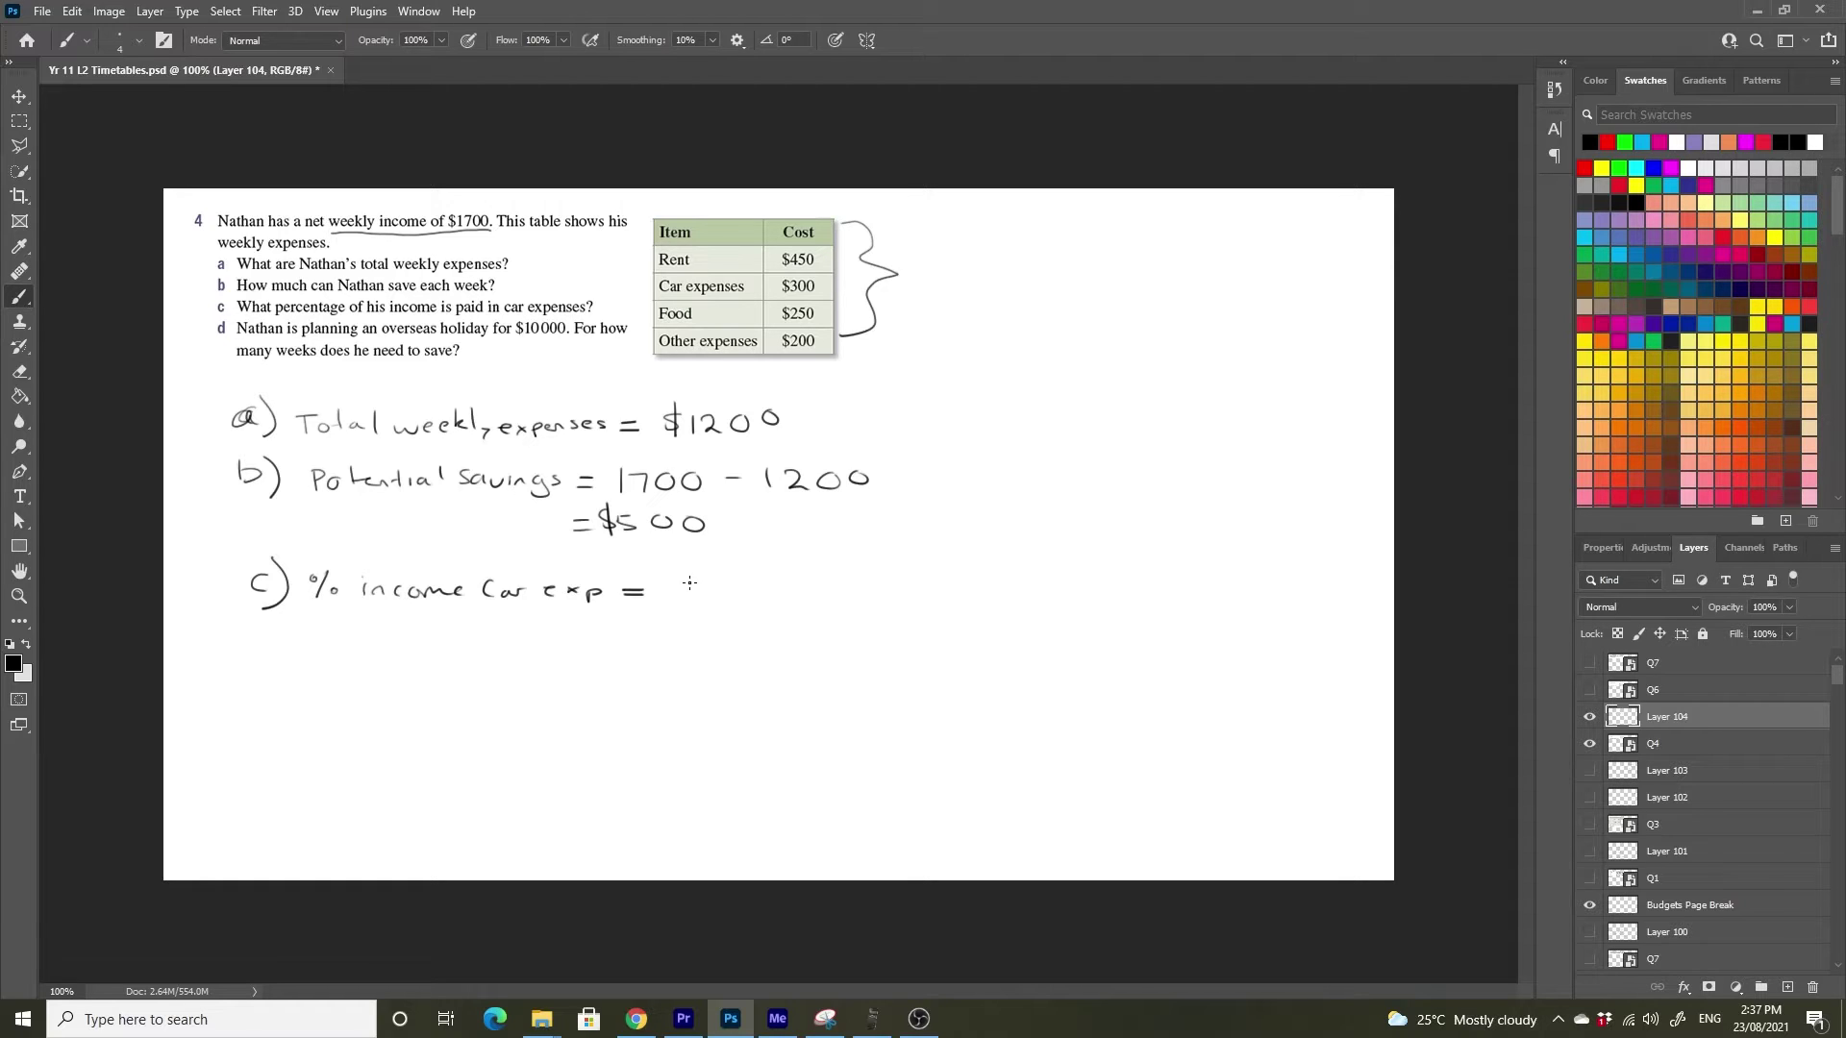
mouse_move(685, 577)
mouse_down()
mouse_move(701, 584)
mouse_move(685, 596)
mouse_up()
drag(724, 577, 724, 577)
mouse_move(752, 576)
mouse_down()
mouse_move(743, 588)
mouse_move(811, 597)
mouse_move(848, 568)
mouse_move(839, 596)
mouse_up()
click(797, 576)
Add the divisor 1700, bracket (300 ÷ 1700), append x100, and start '=' on the next line.
drag(870, 570, 860, 584)
mouse_move(860, 584)
mouse_down()
mouse_move(870, 570)
mouse_move(888, 589)
mouse_up()
mouse_move(887, 589)
mouse_down()
mouse_move(898, 574)
mouse_move(939, 605)
mouse_up()
mouse_move(684, 559)
mouse_down()
mouse_move(672, 598)
mouse_move(703, 612)
mouse_up()
drag(969, 583, 986, 598)
mouse_move(986, 583)
mouse_down()
mouse_move(969, 598)
mouse_move(1026, 580)
mouse_up()
drag(1061, 575, 1064, 579)
drag(628, 640, 653, 656)
On the SHARP calculator, compute 300 ÷ 1700 and show it as a decimal.
click(865, 1014)
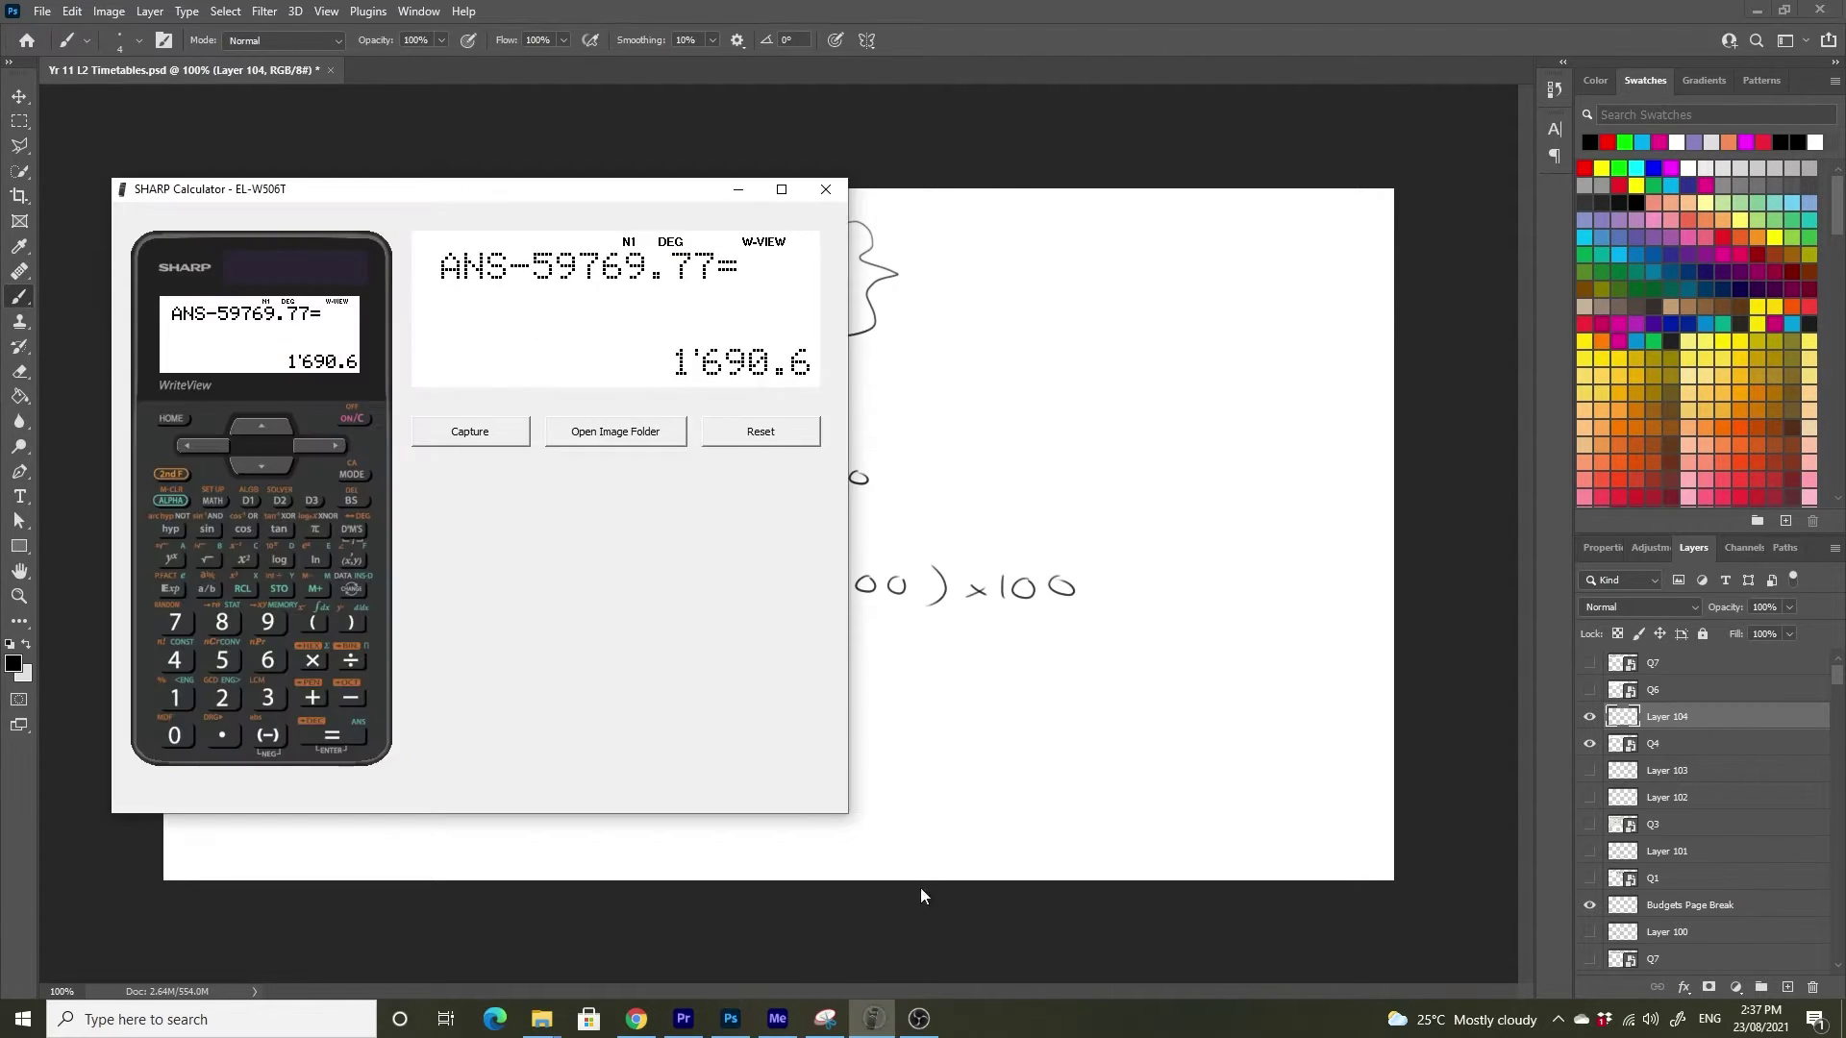
drag(609, 186, 1473, 170)
click(1135, 680)
click(1040, 717)
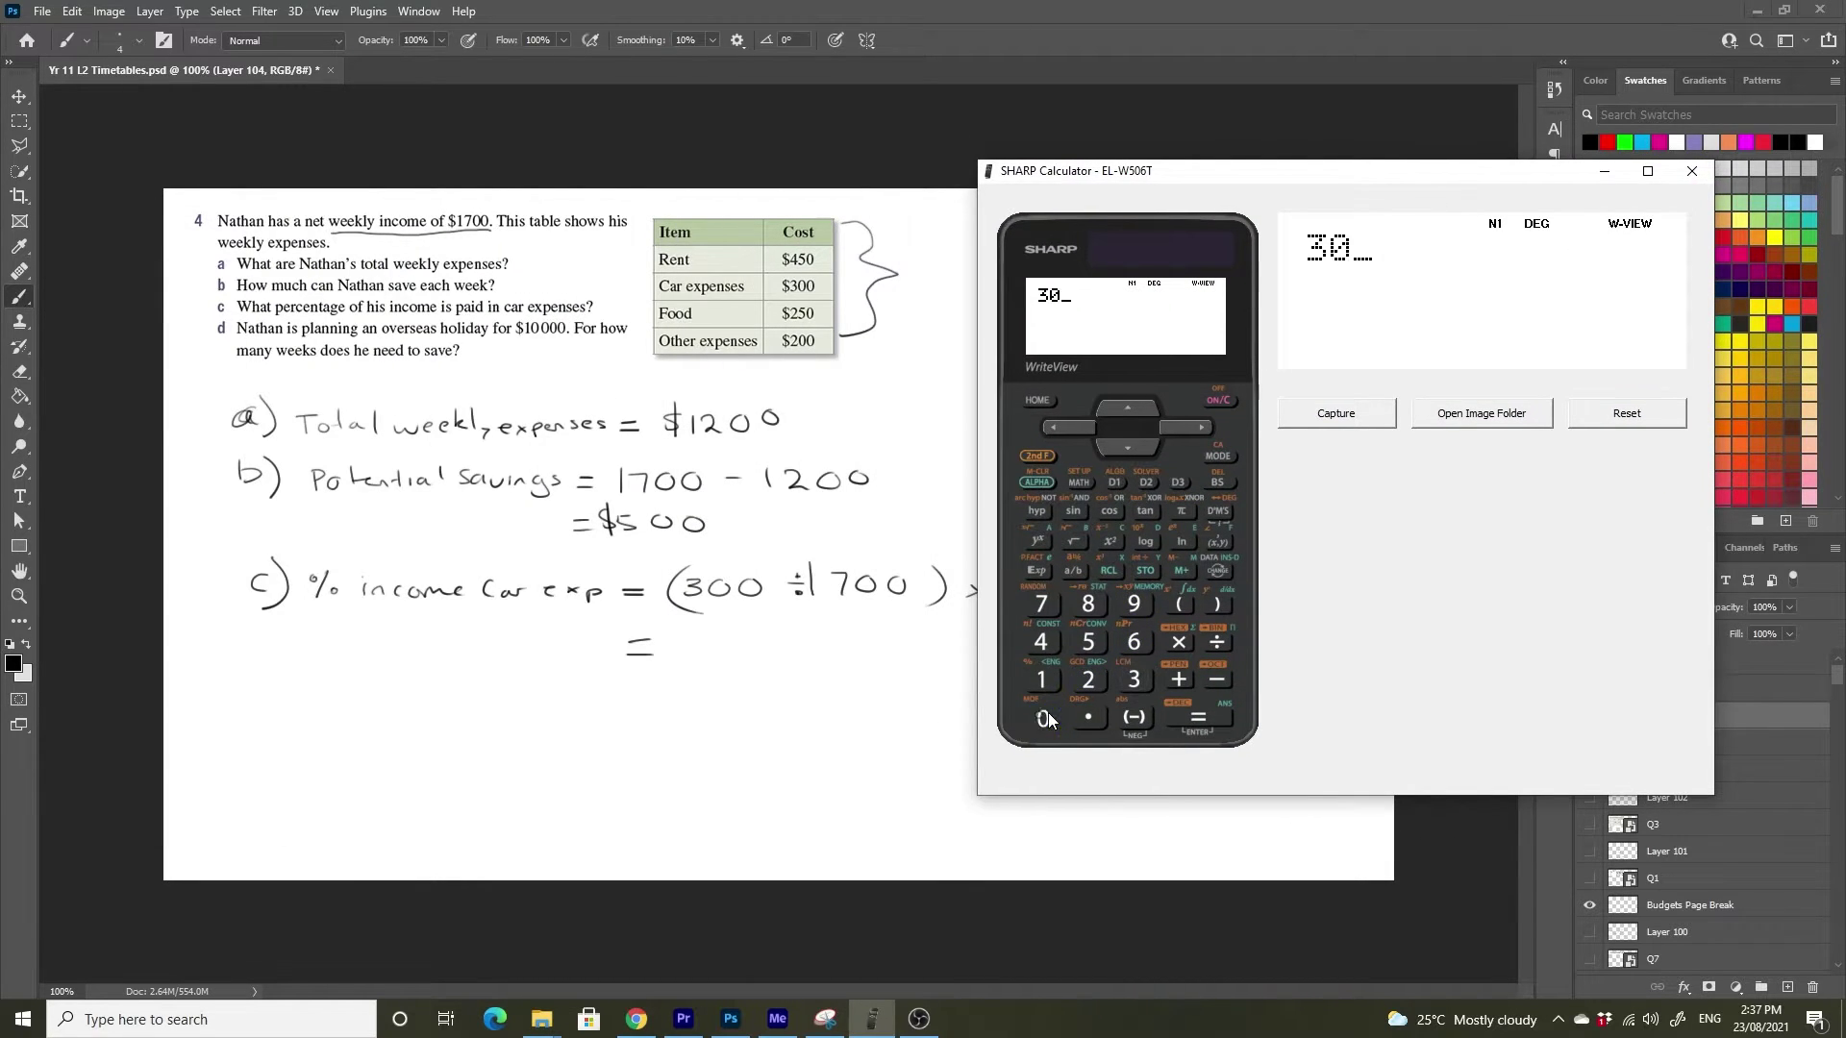
click(1040, 718)
click(1216, 642)
click(1043, 680)
click(1040, 604)
click(1040, 717)
click(1040, 717)
click(1040, 717)
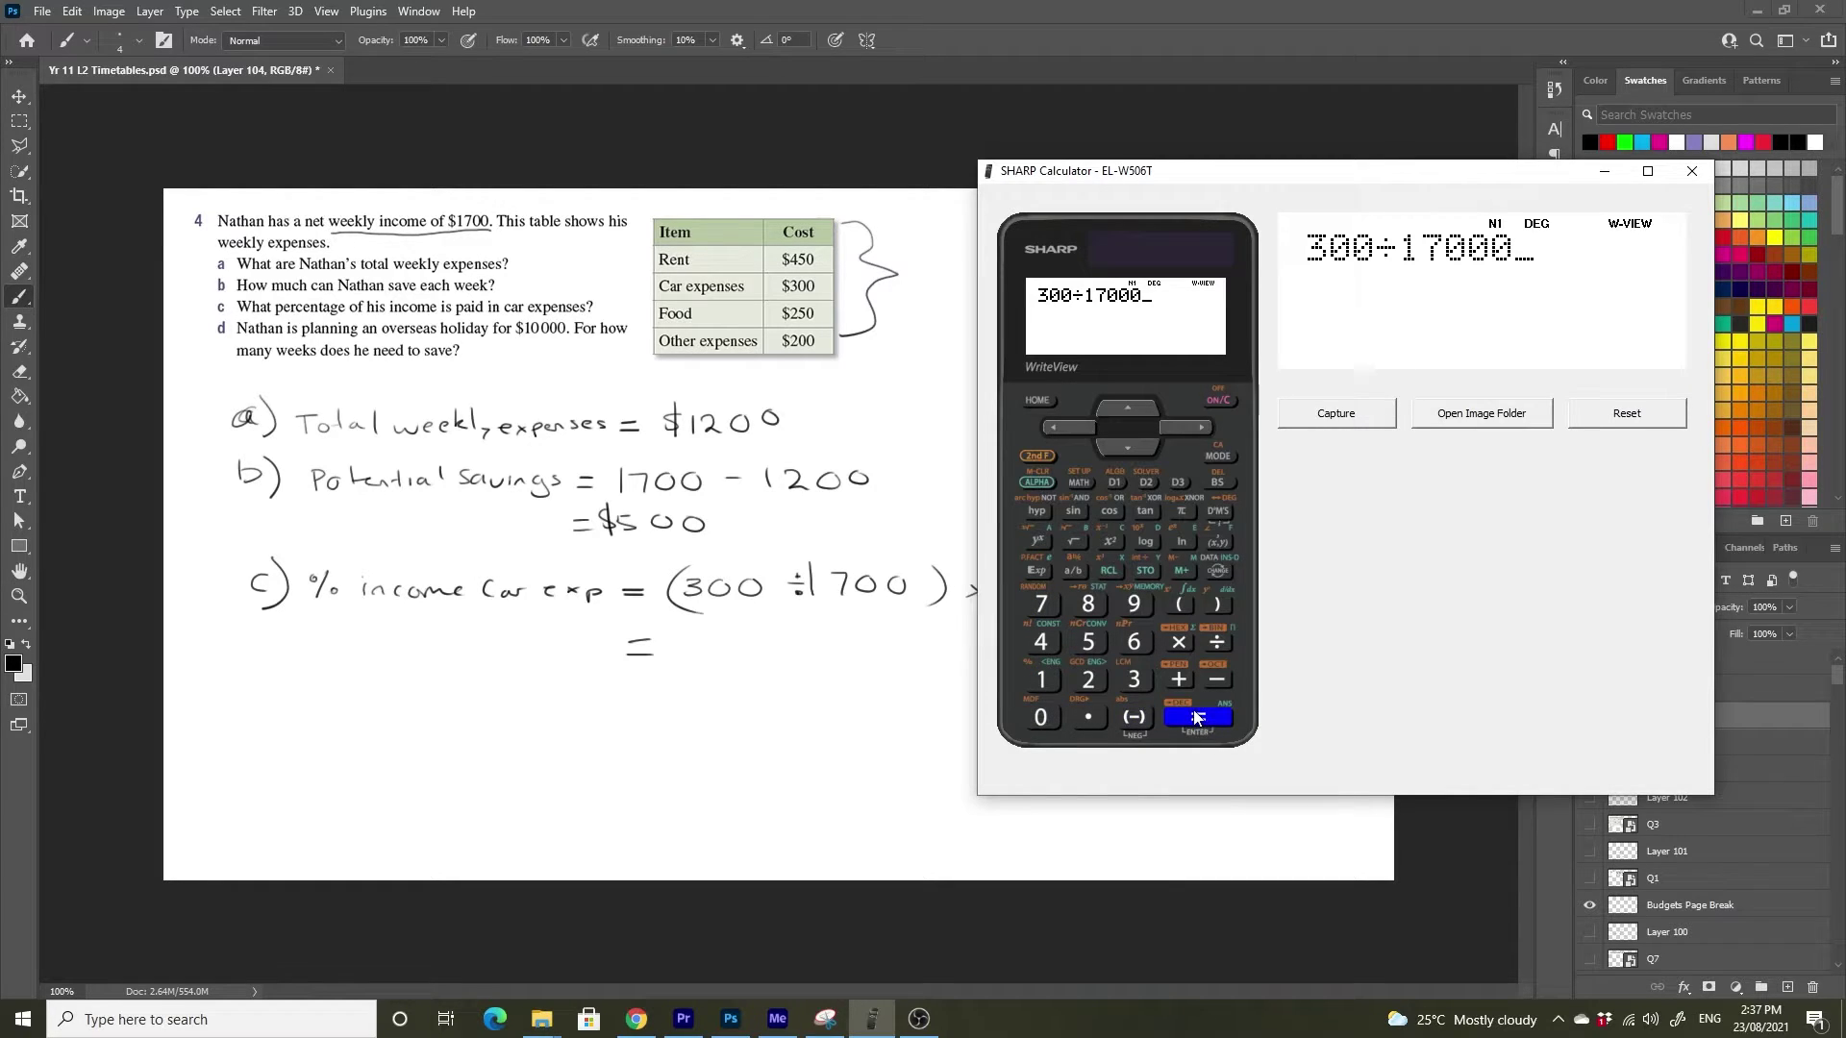
click(1219, 482)
click(1206, 716)
click(1219, 571)
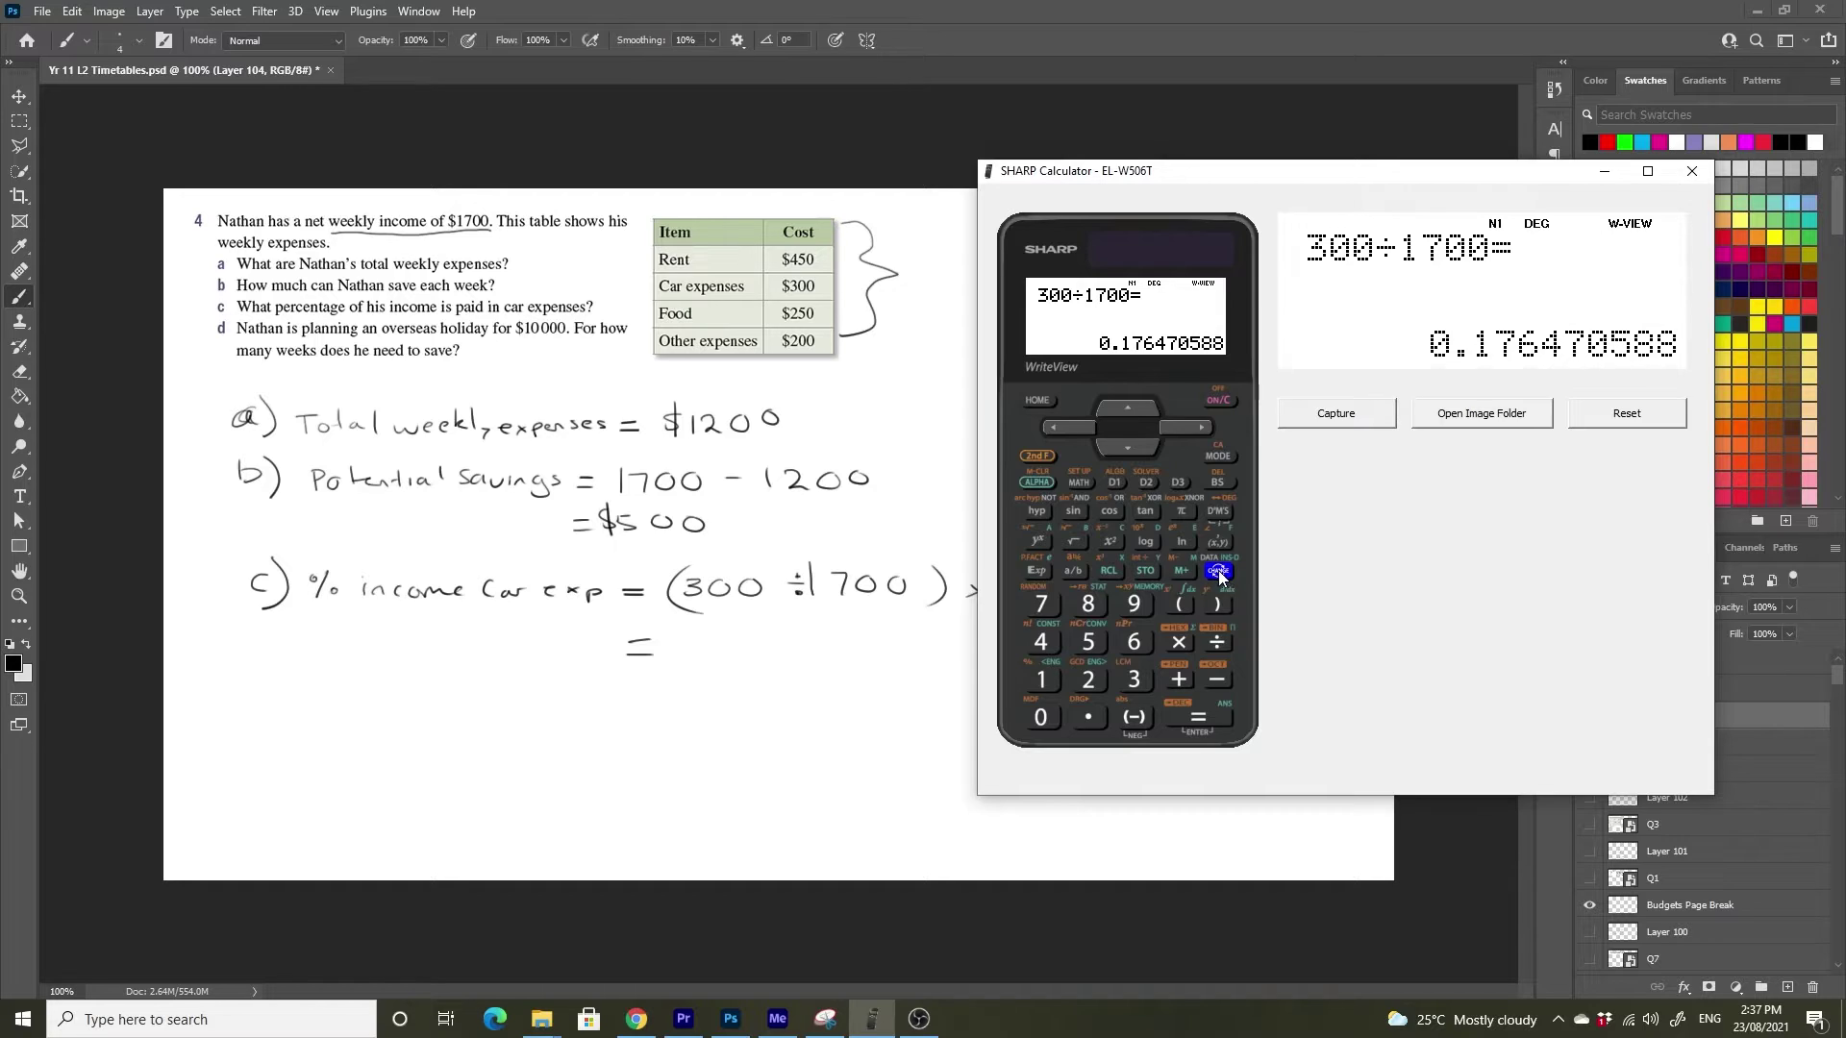
Multiply the answer by 100 to get 17.64705882, then return to Photoshop.
click(1176, 642)
click(1042, 680)
click(1044, 719)
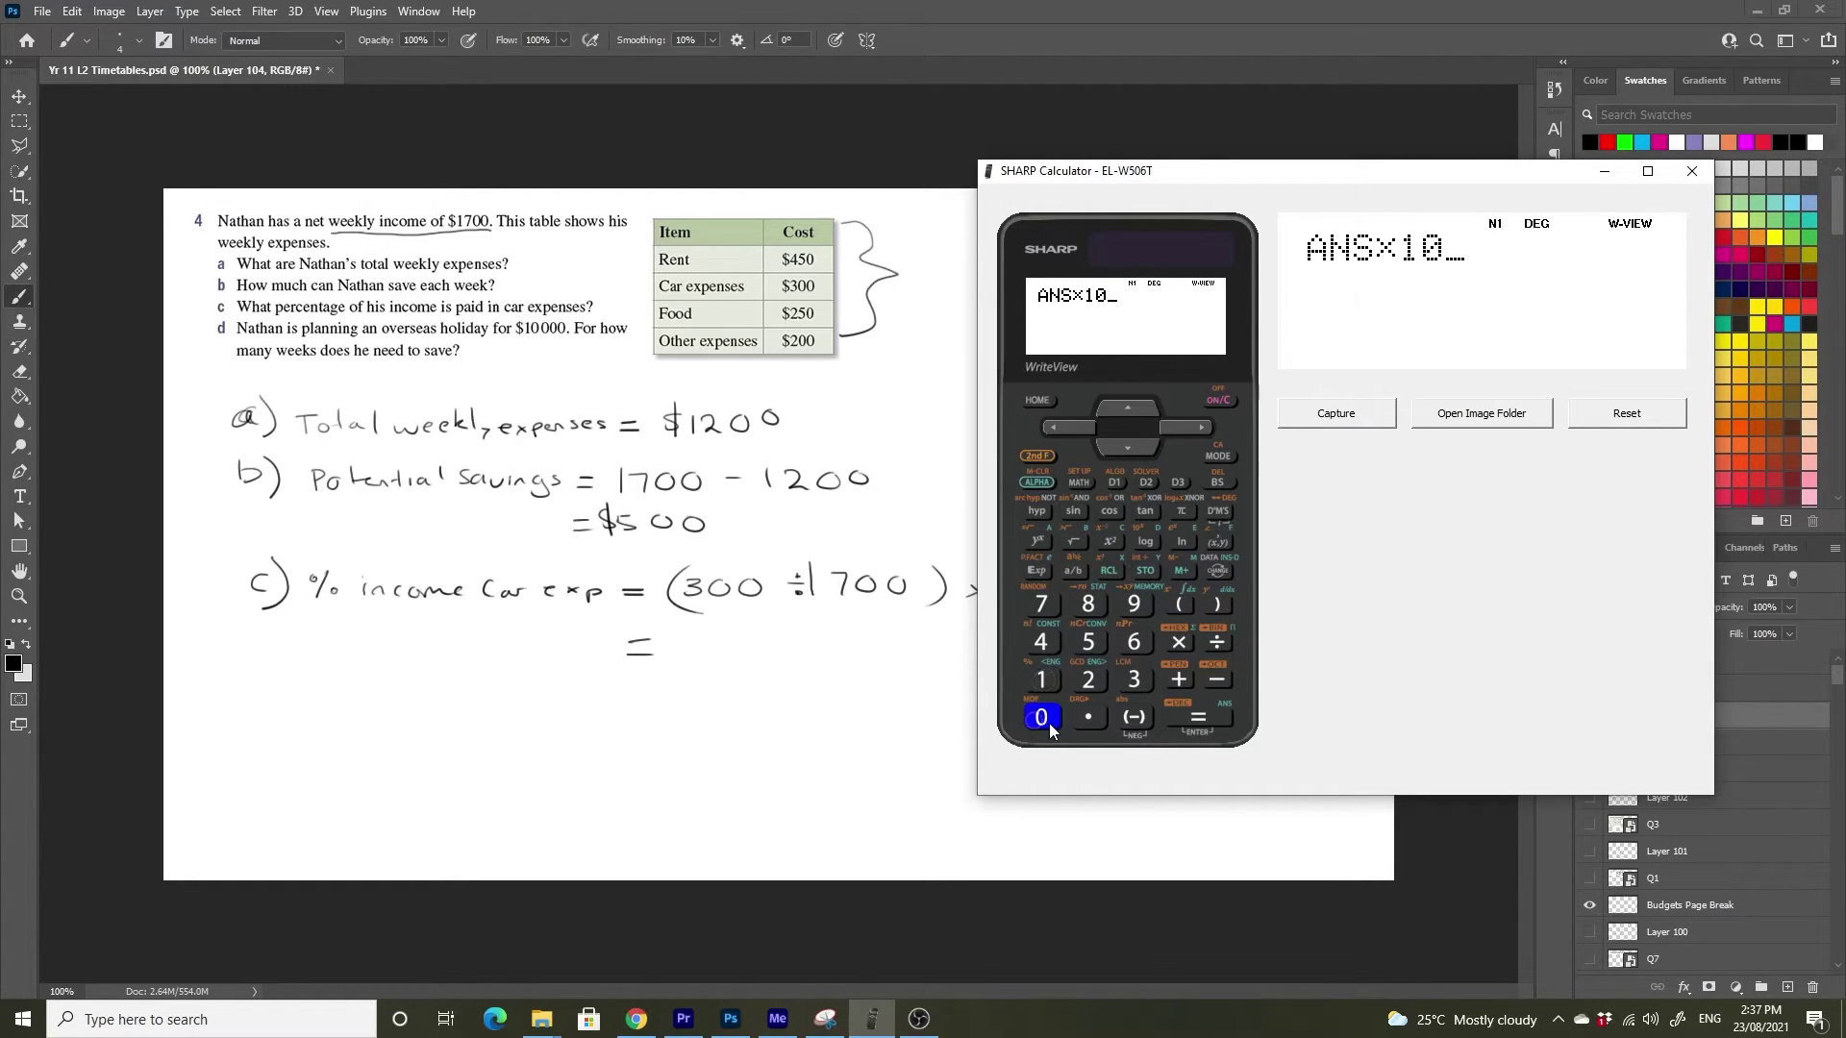
click(1040, 719)
click(1206, 717)
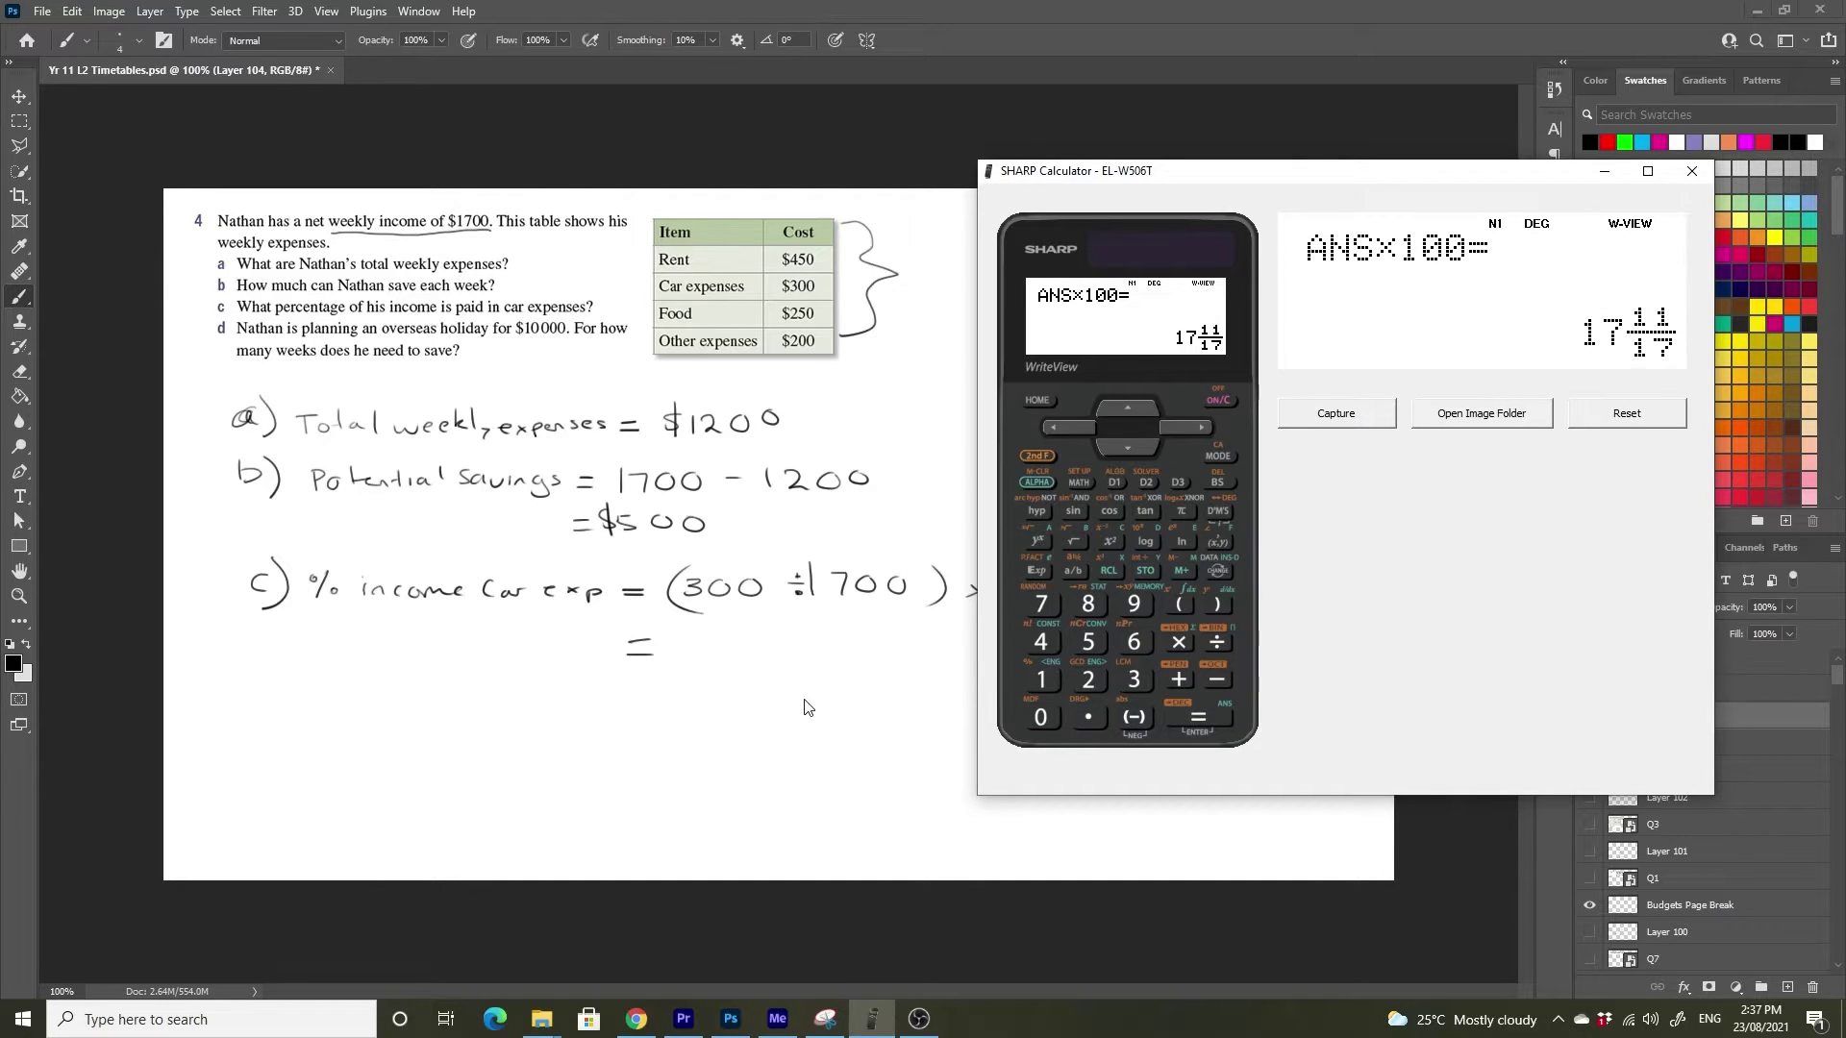
click(1212, 573)
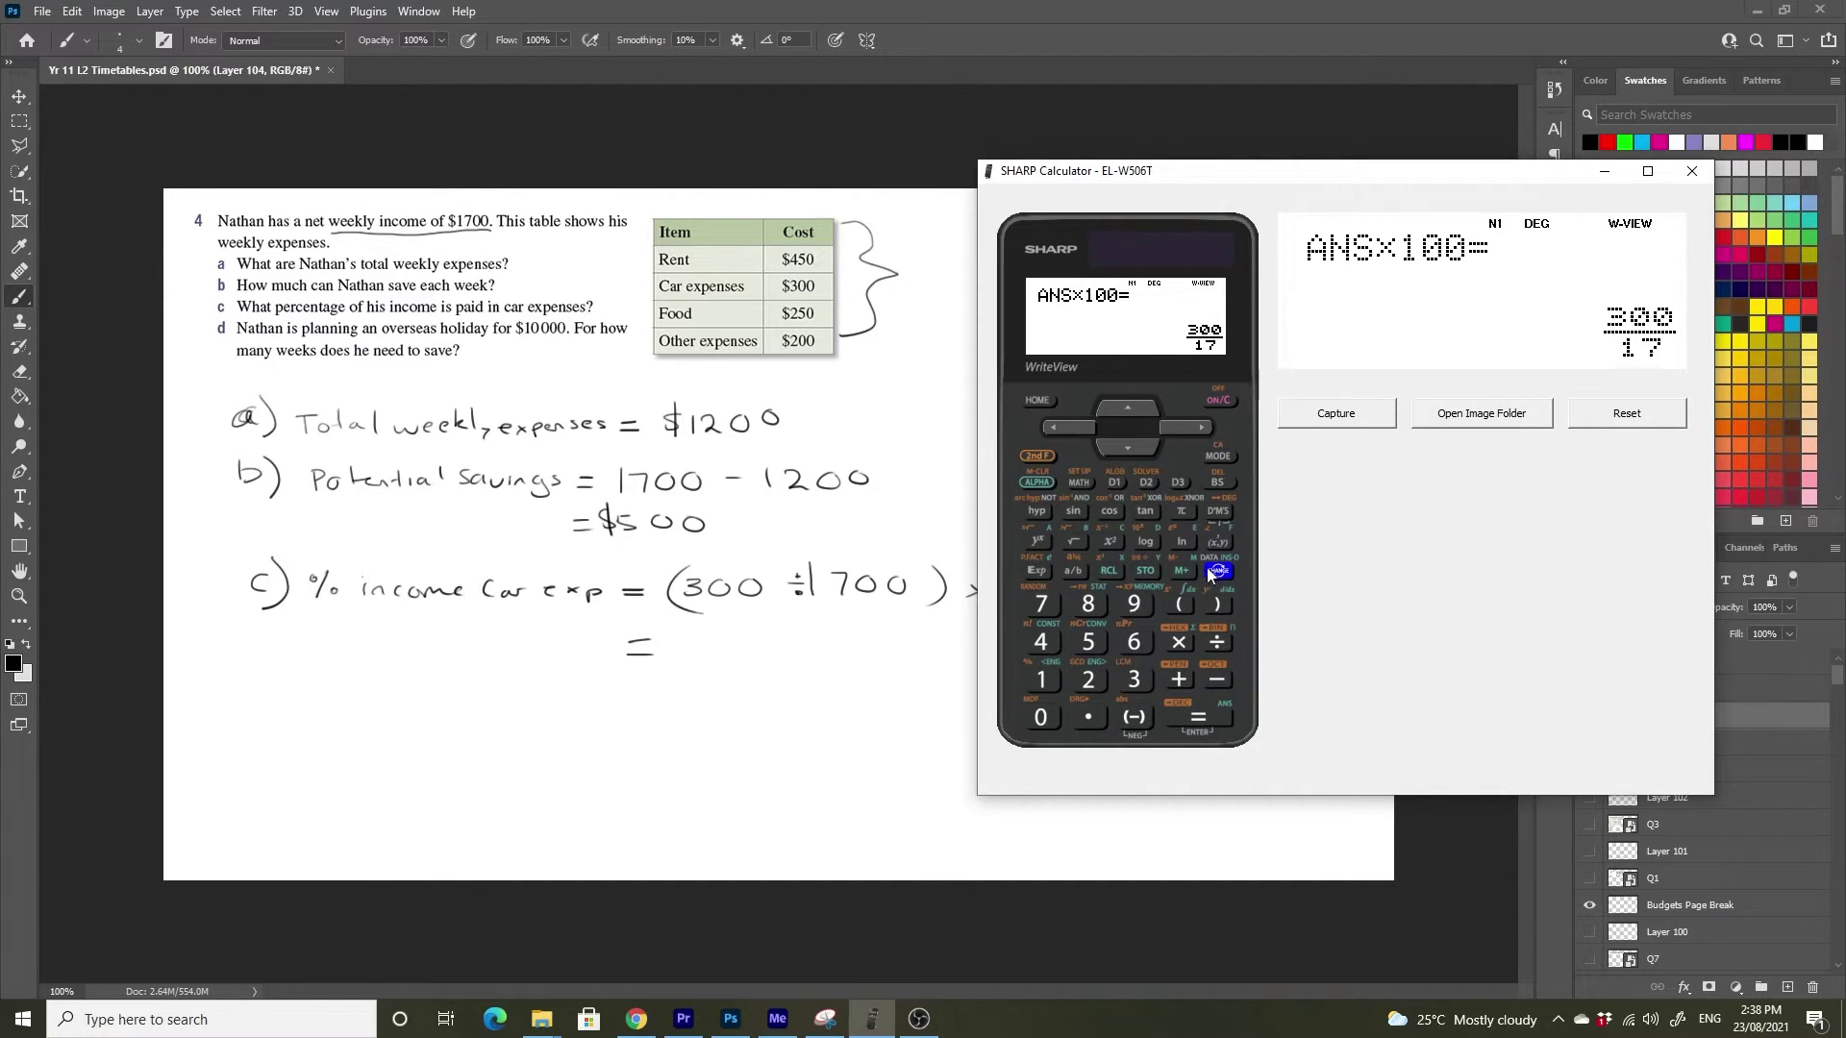
click(1208, 569)
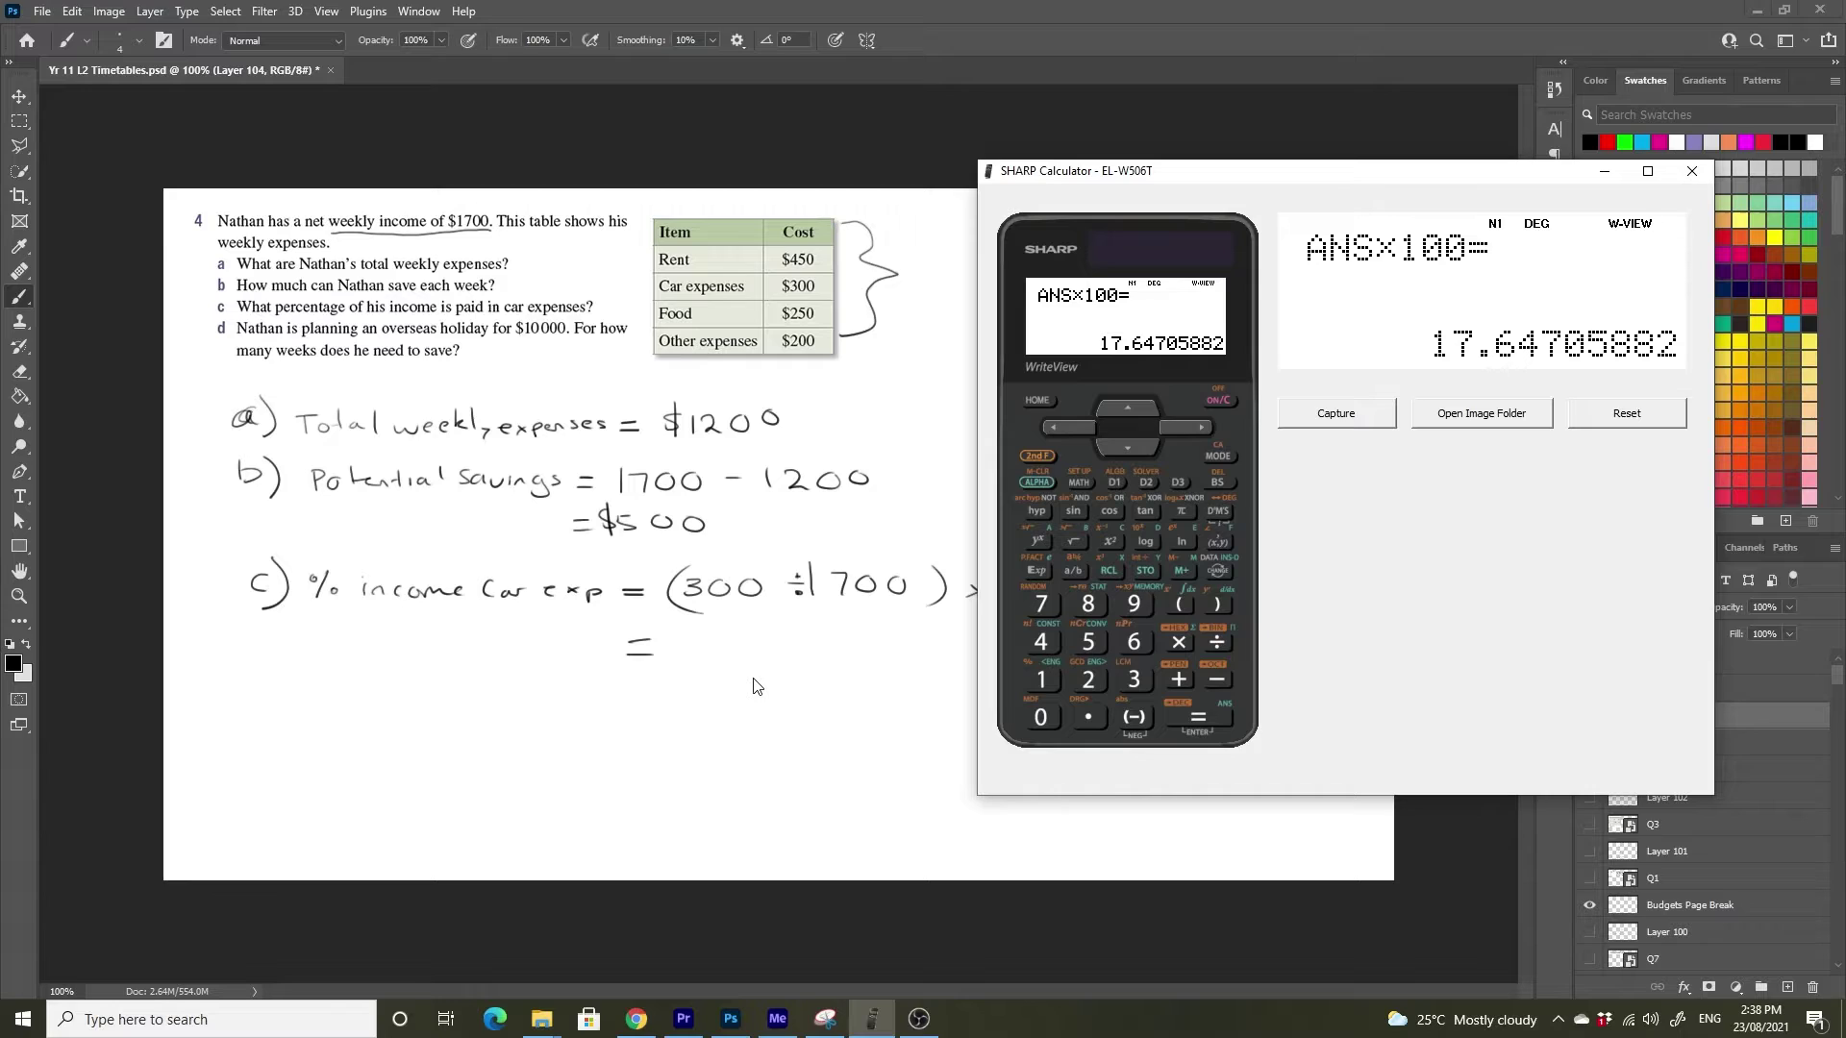
click(721, 659)
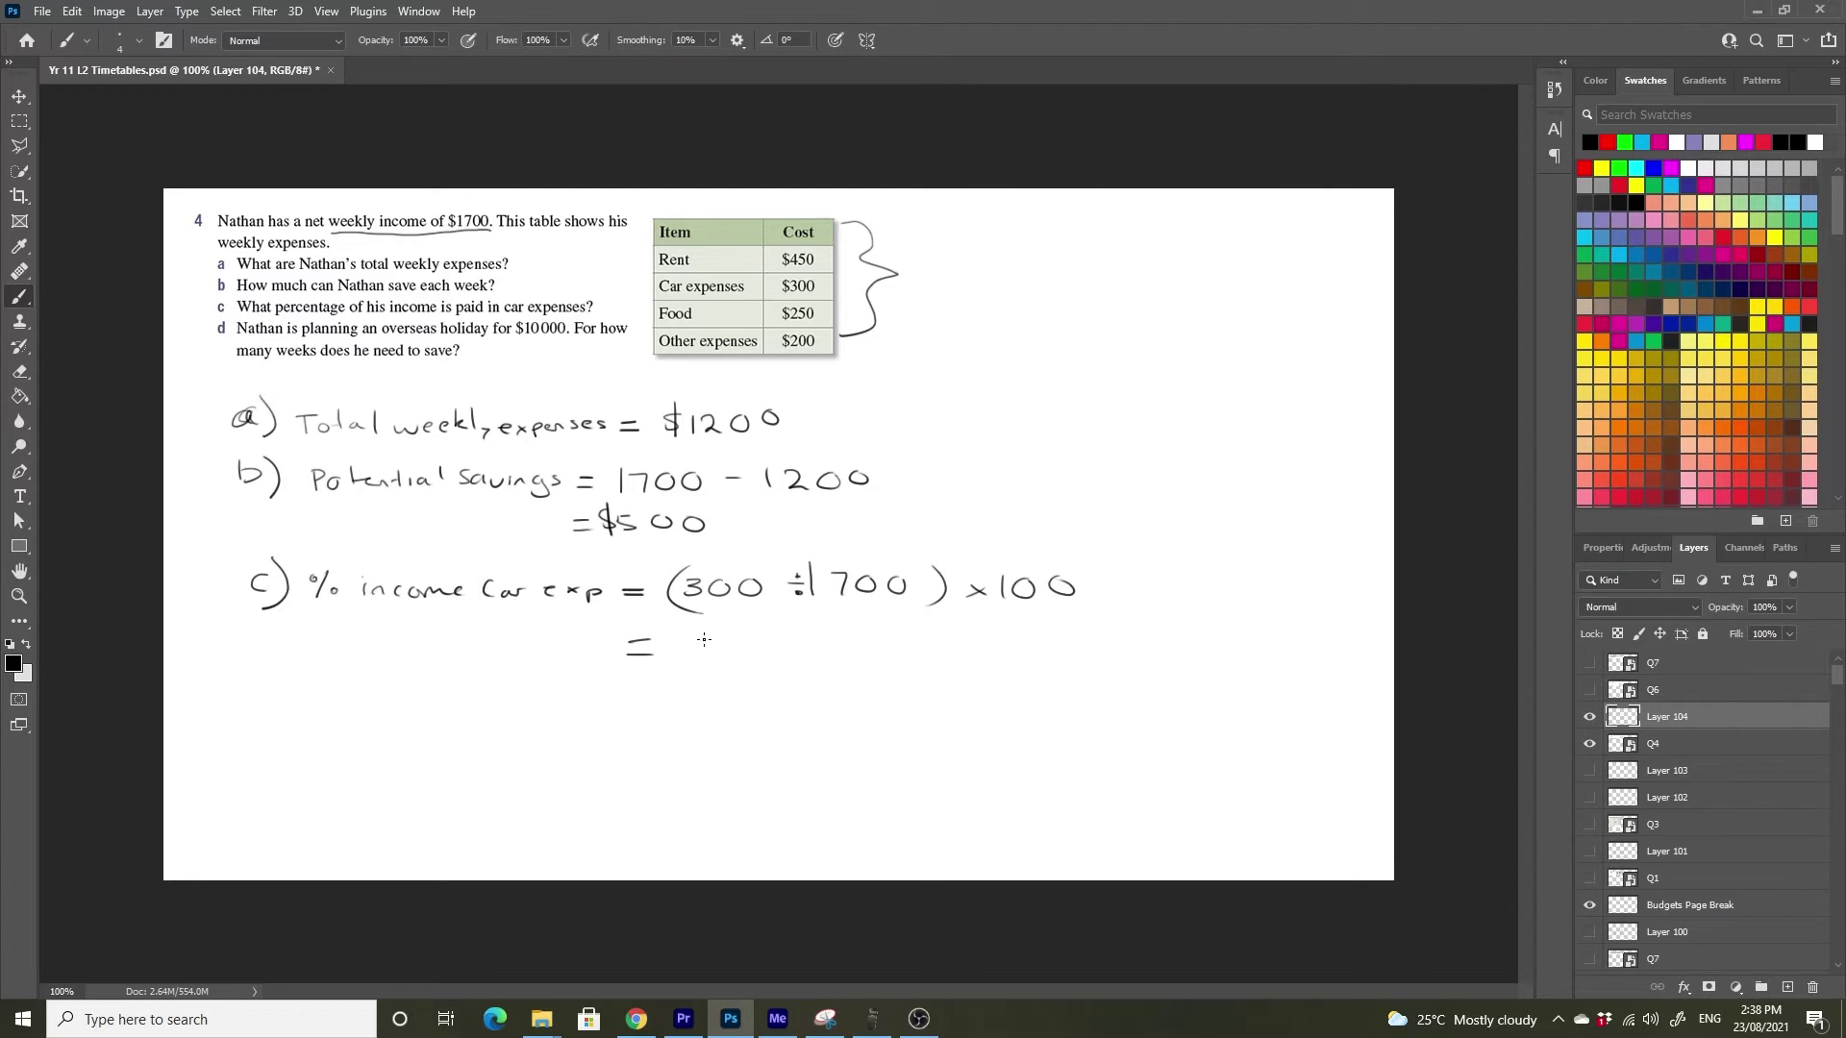
Write '17.65%' as part c's result, label d), and underline the $500 savings.
mouse_move(705, 634)
mouse_down()
mouse_move(702, 662)
mouse_move(848, 658)
mouse_up()
click(747, 659)
drag(265, 704, 272, 733)
drag(609, 544, 699, 546)
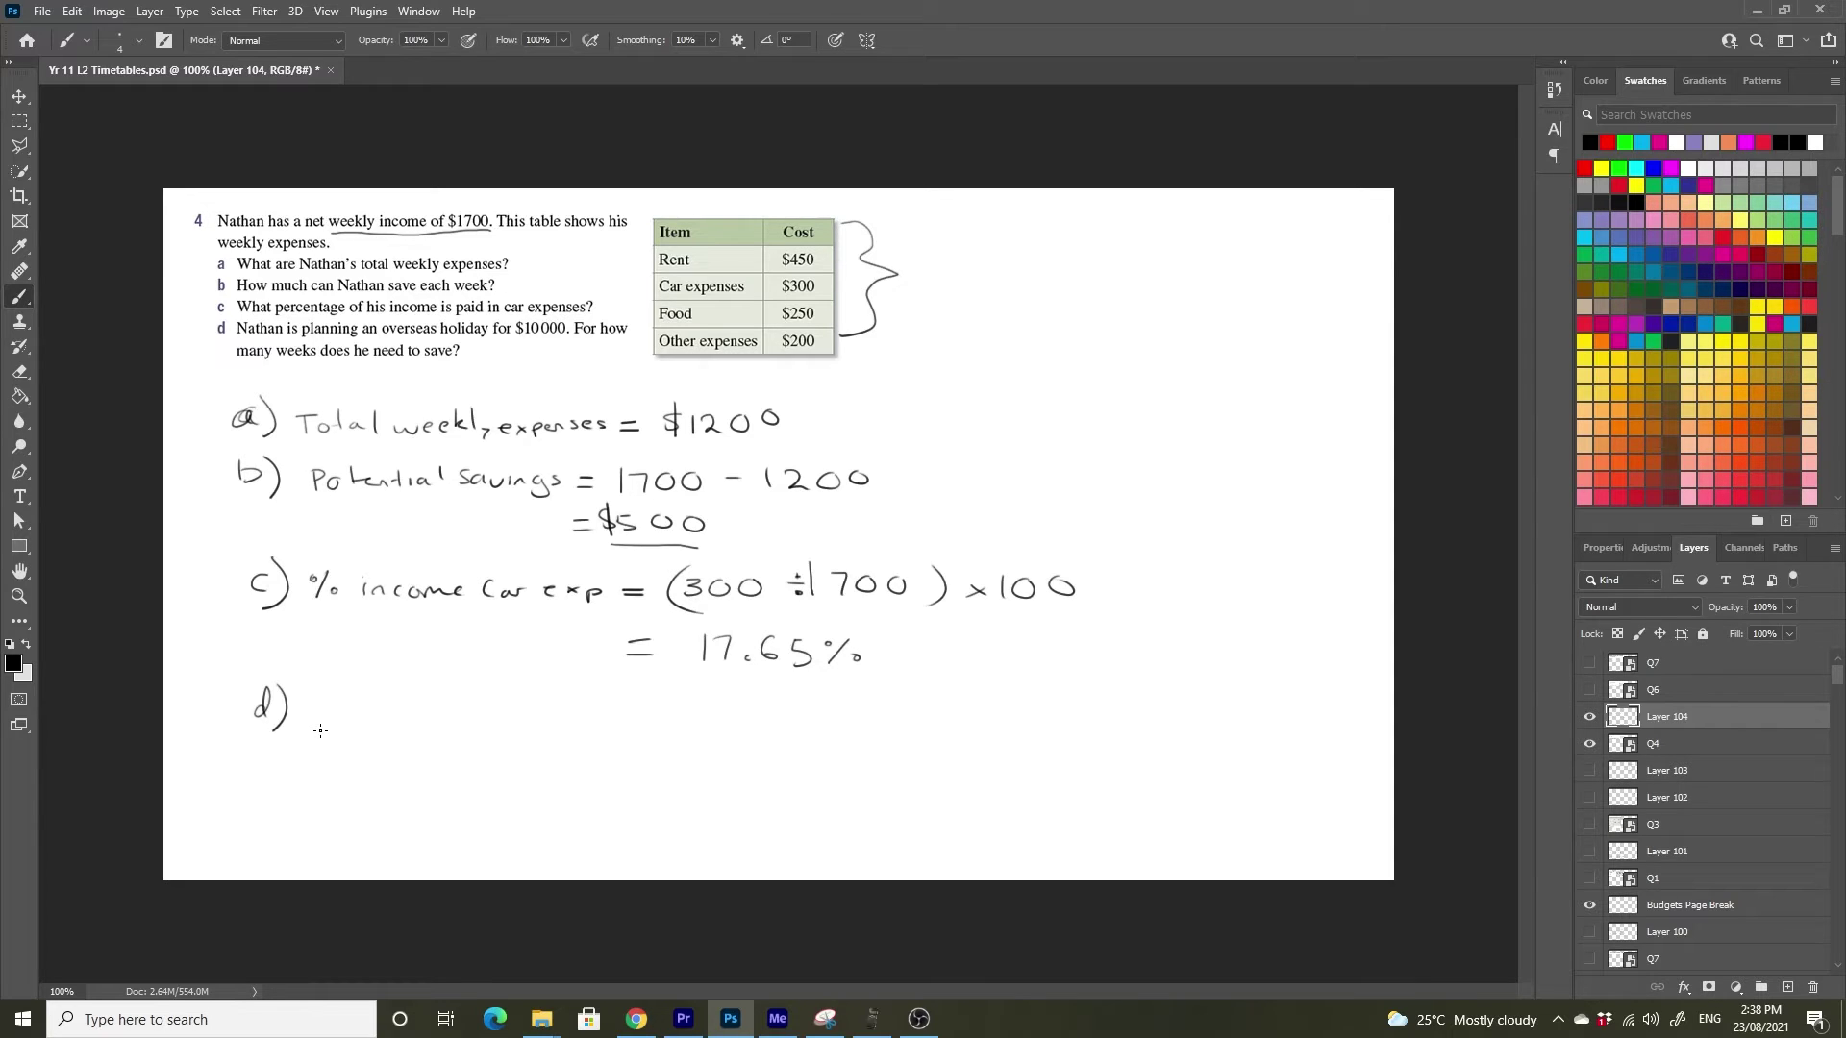
Handwrite 'weeks Saving = 10000 ÷ 500/week' for part d and start '=' below.
mouse_move(309, 709)
mouse_down()
mouse_move(556, 726)
mouse_move(535, 742)
mouse_move(605, 716)
mouse_up()
drag(584, 727, 654, 734)
mouse_move(678, 713)
mouse_down()
mouse_move(666, 729)
mouse_move(731, 710)
mouse_up()
mouse_move(764, 707)
mouse_down()
mouse_move(756, 723)
mouse_move(762, 708)
mouse_move(857, 729)
mouse_move(934, 712)
mouse_move(967, 737)
mouse_move(1023, 719)
mouse_up()
click(819, 729)
click(816, 701)
drag(1029, 723, 1098, 730)
drag(594, 775, 608, 773)
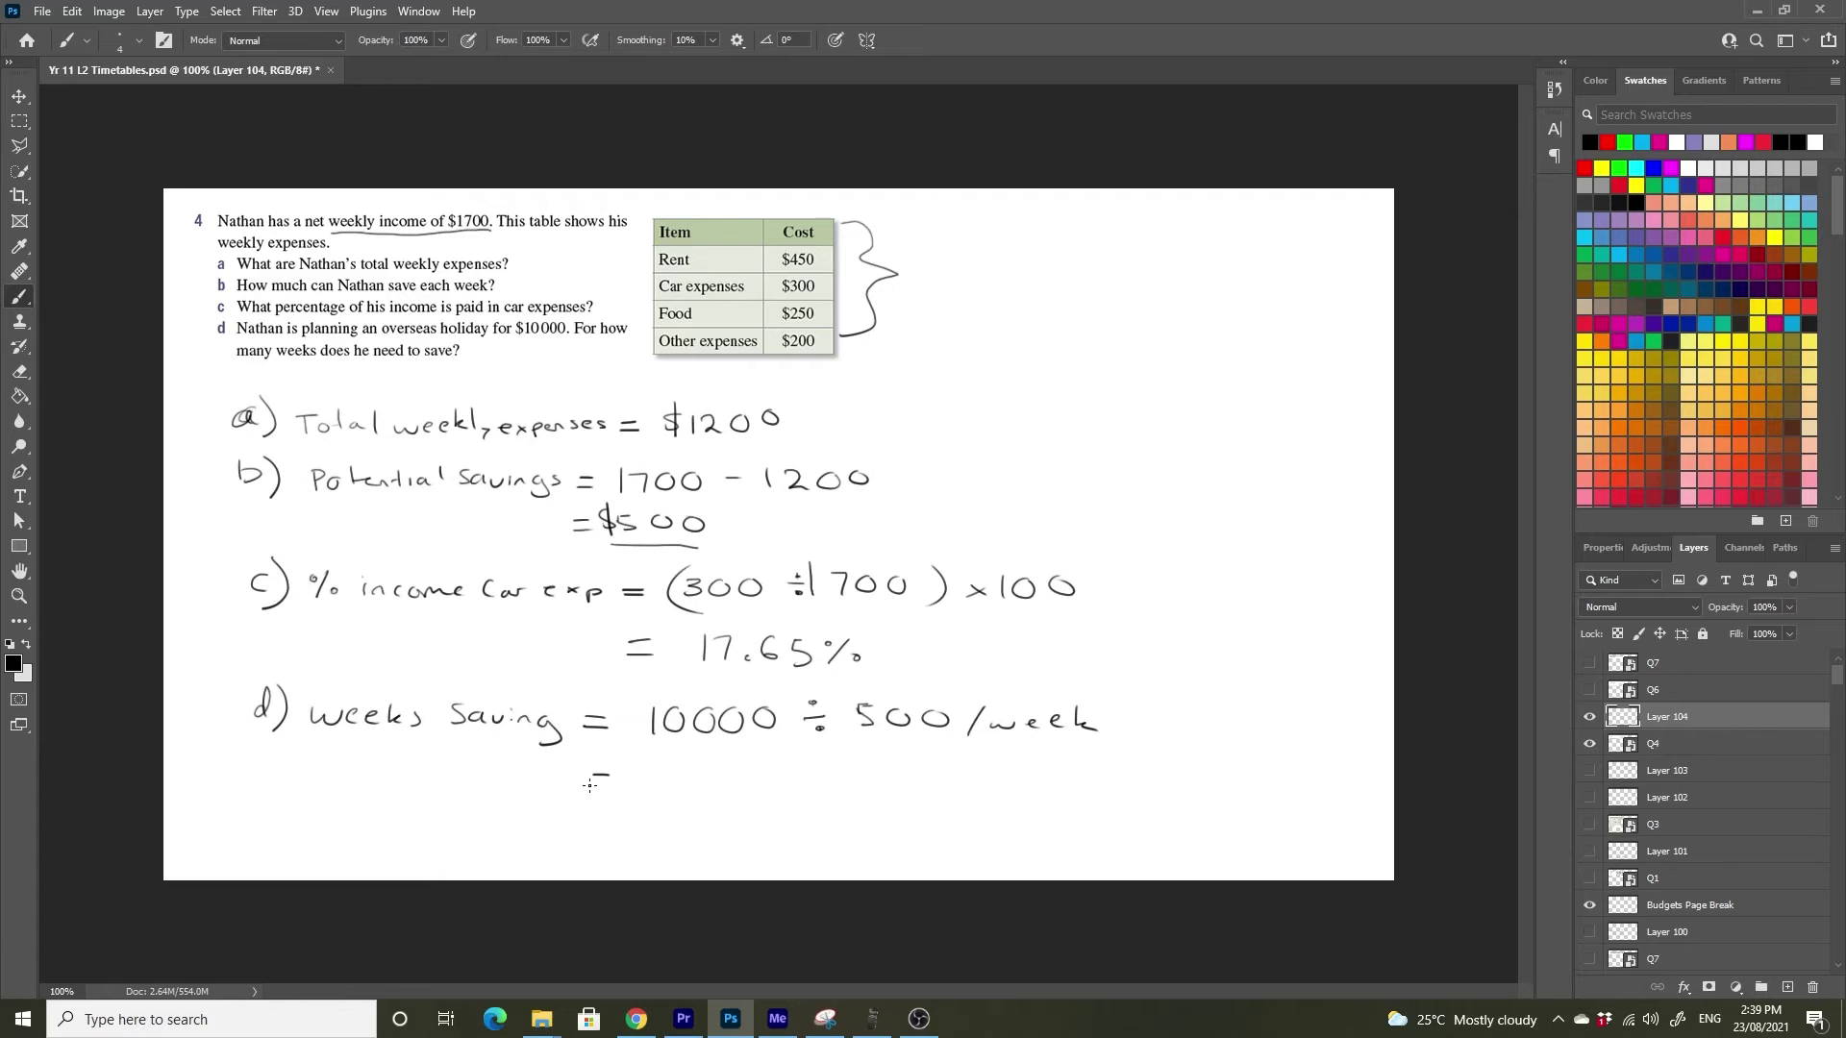
Compute 10000 ÷ 500 = 20 on the SHARP calculator, then minimize it.
click(872, 1018)
click(1041, 680)
click(1039, 716)
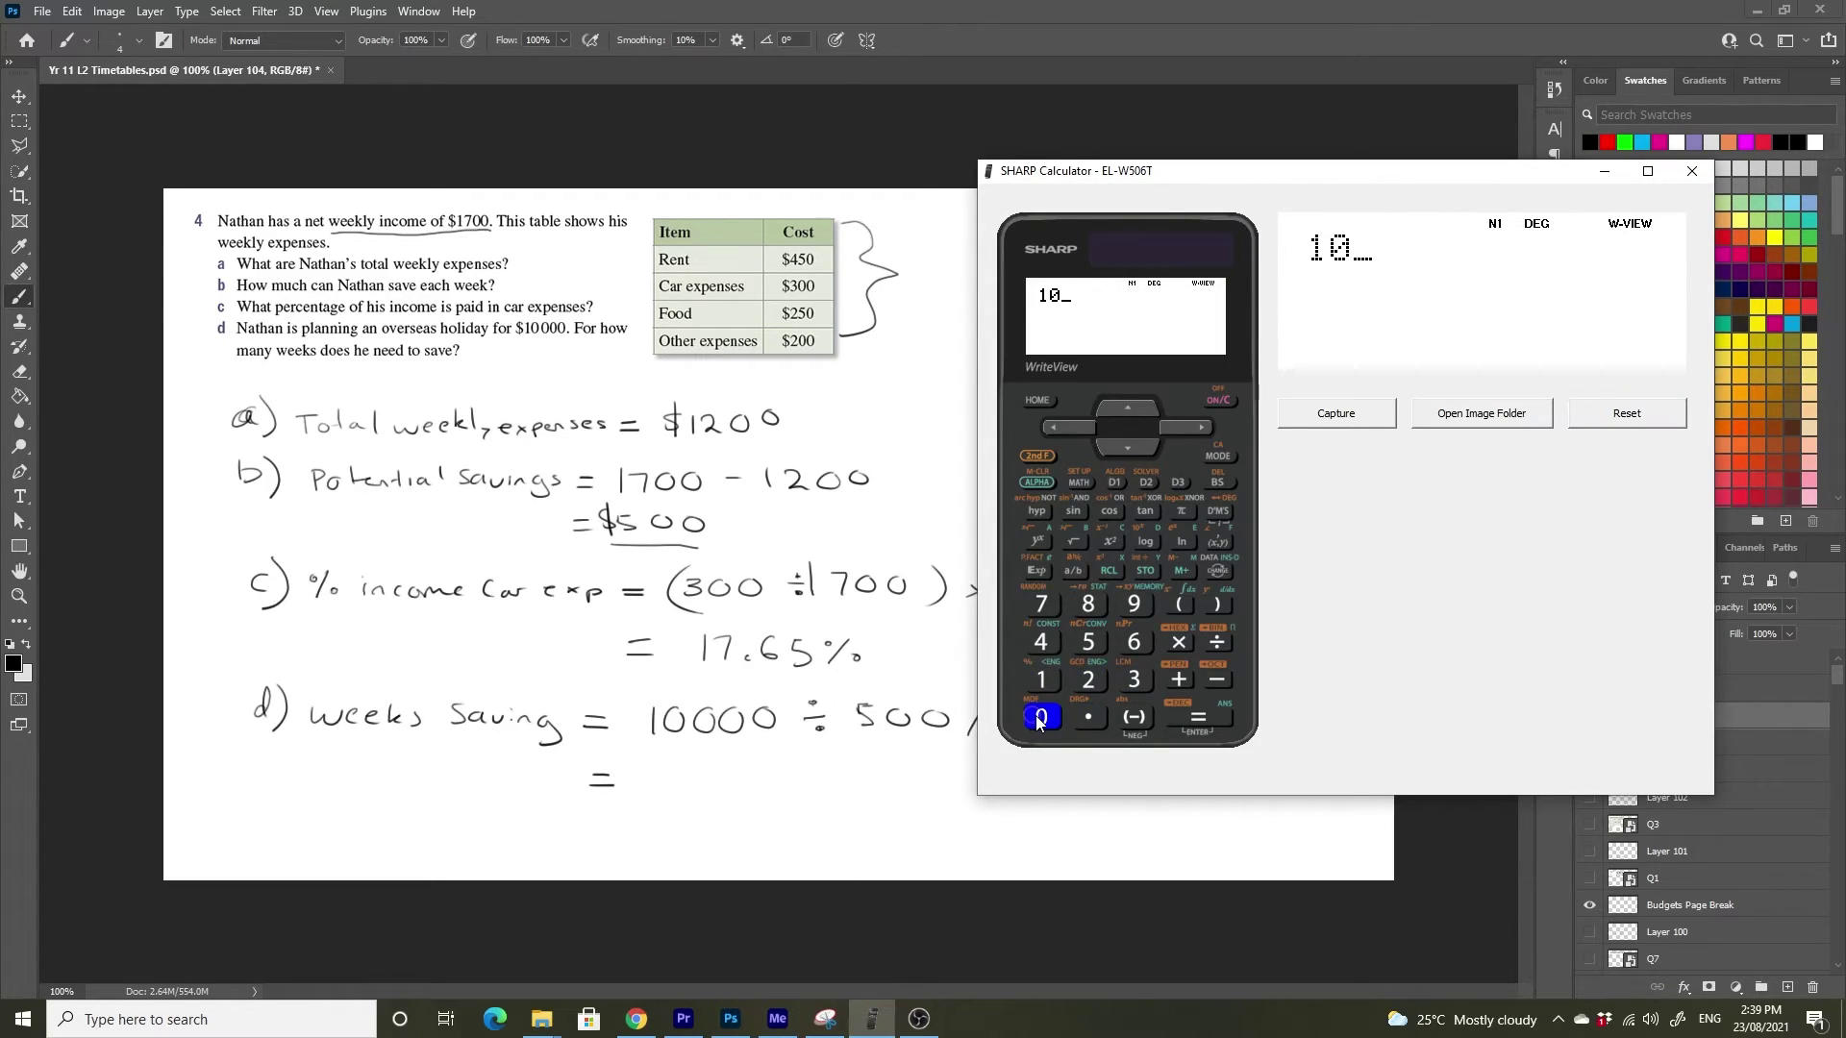
click(1040, 716)
click(1040, 717)
click(1040, 716)
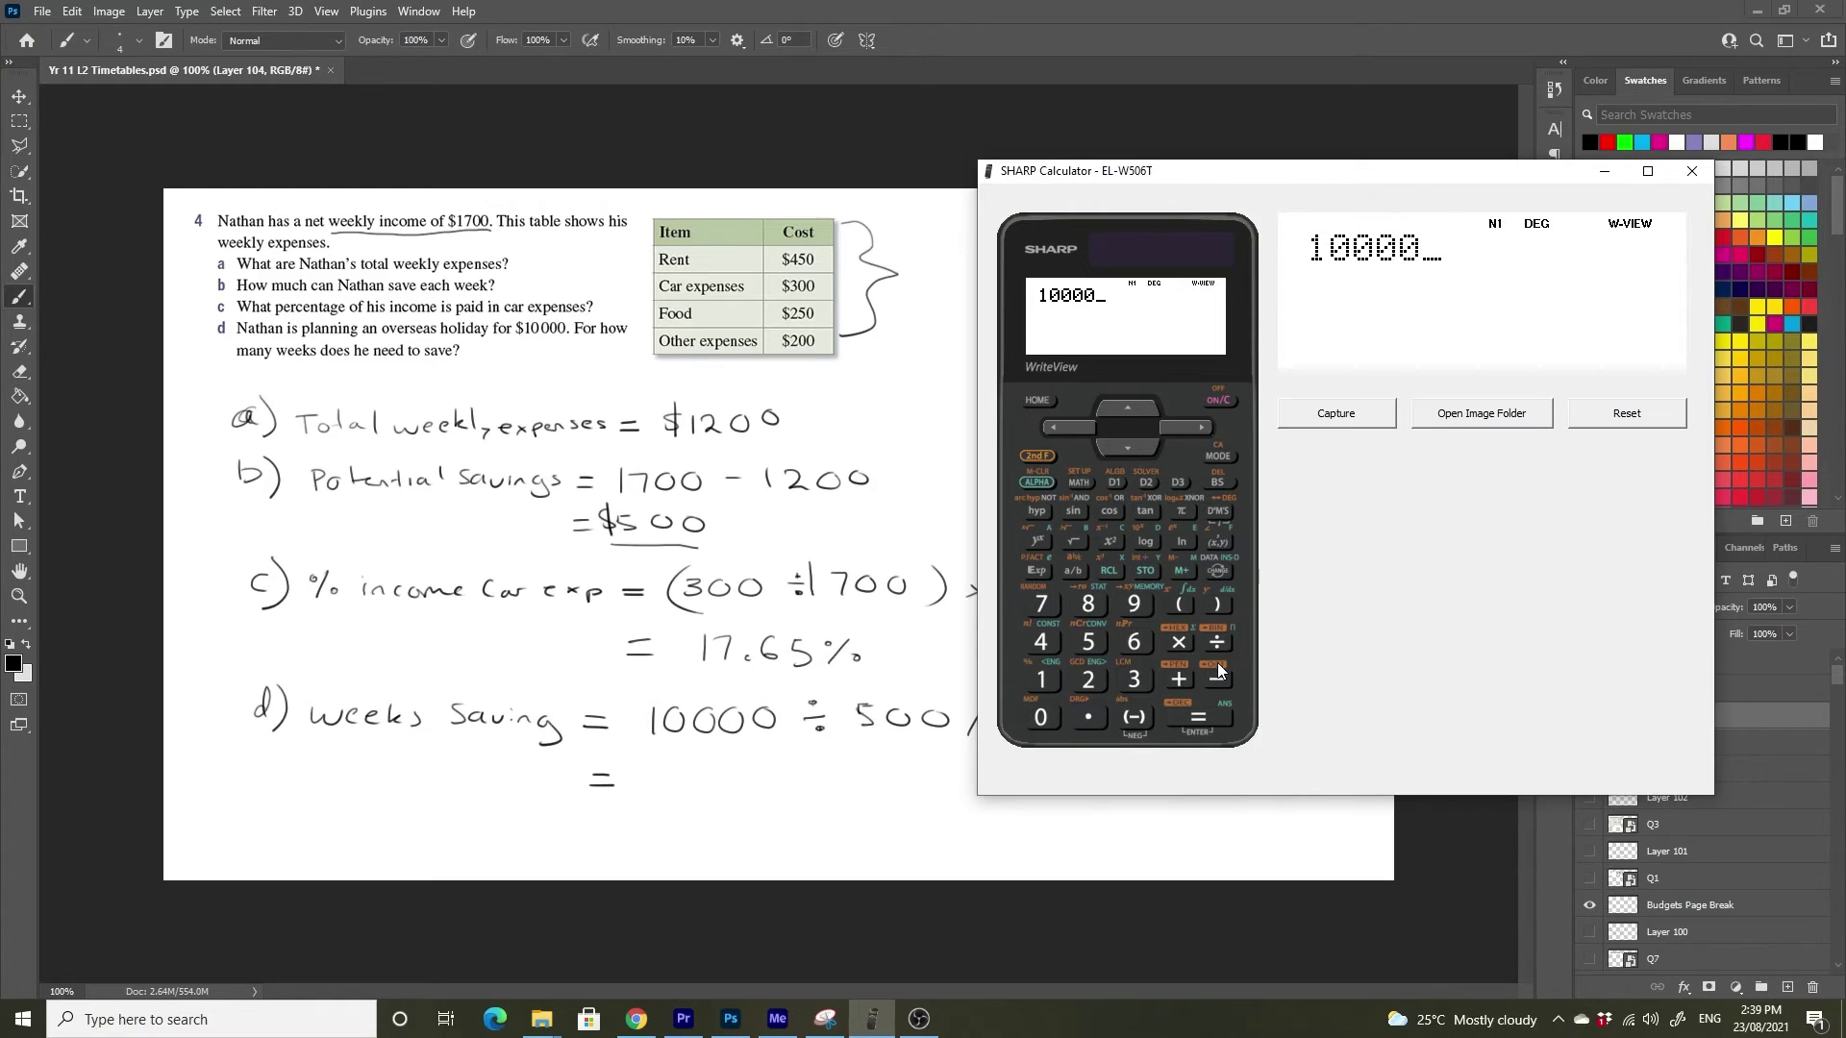
click(1217, 643)
click(1090, 642)
click(1040, 716)
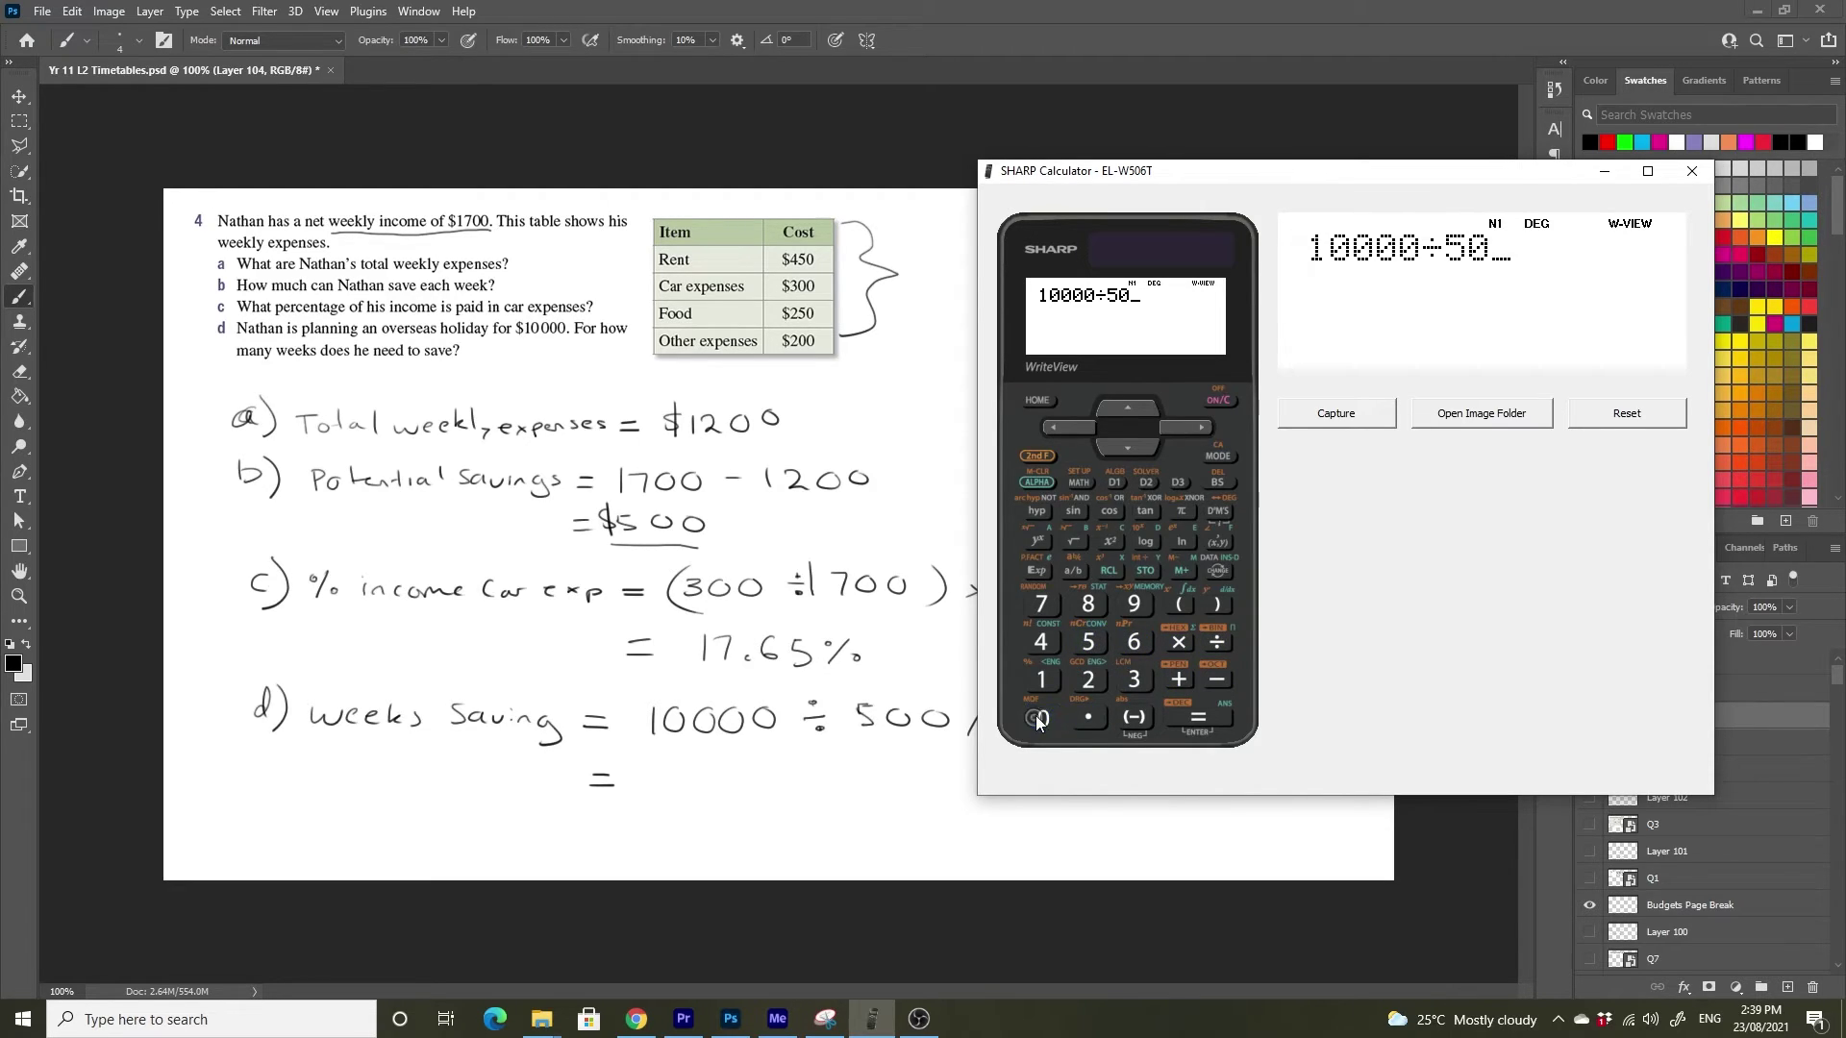
click(1040, 716)
click(1040, 716)
click(1219, 483)
click(1197, 717)
click(1604, 170)
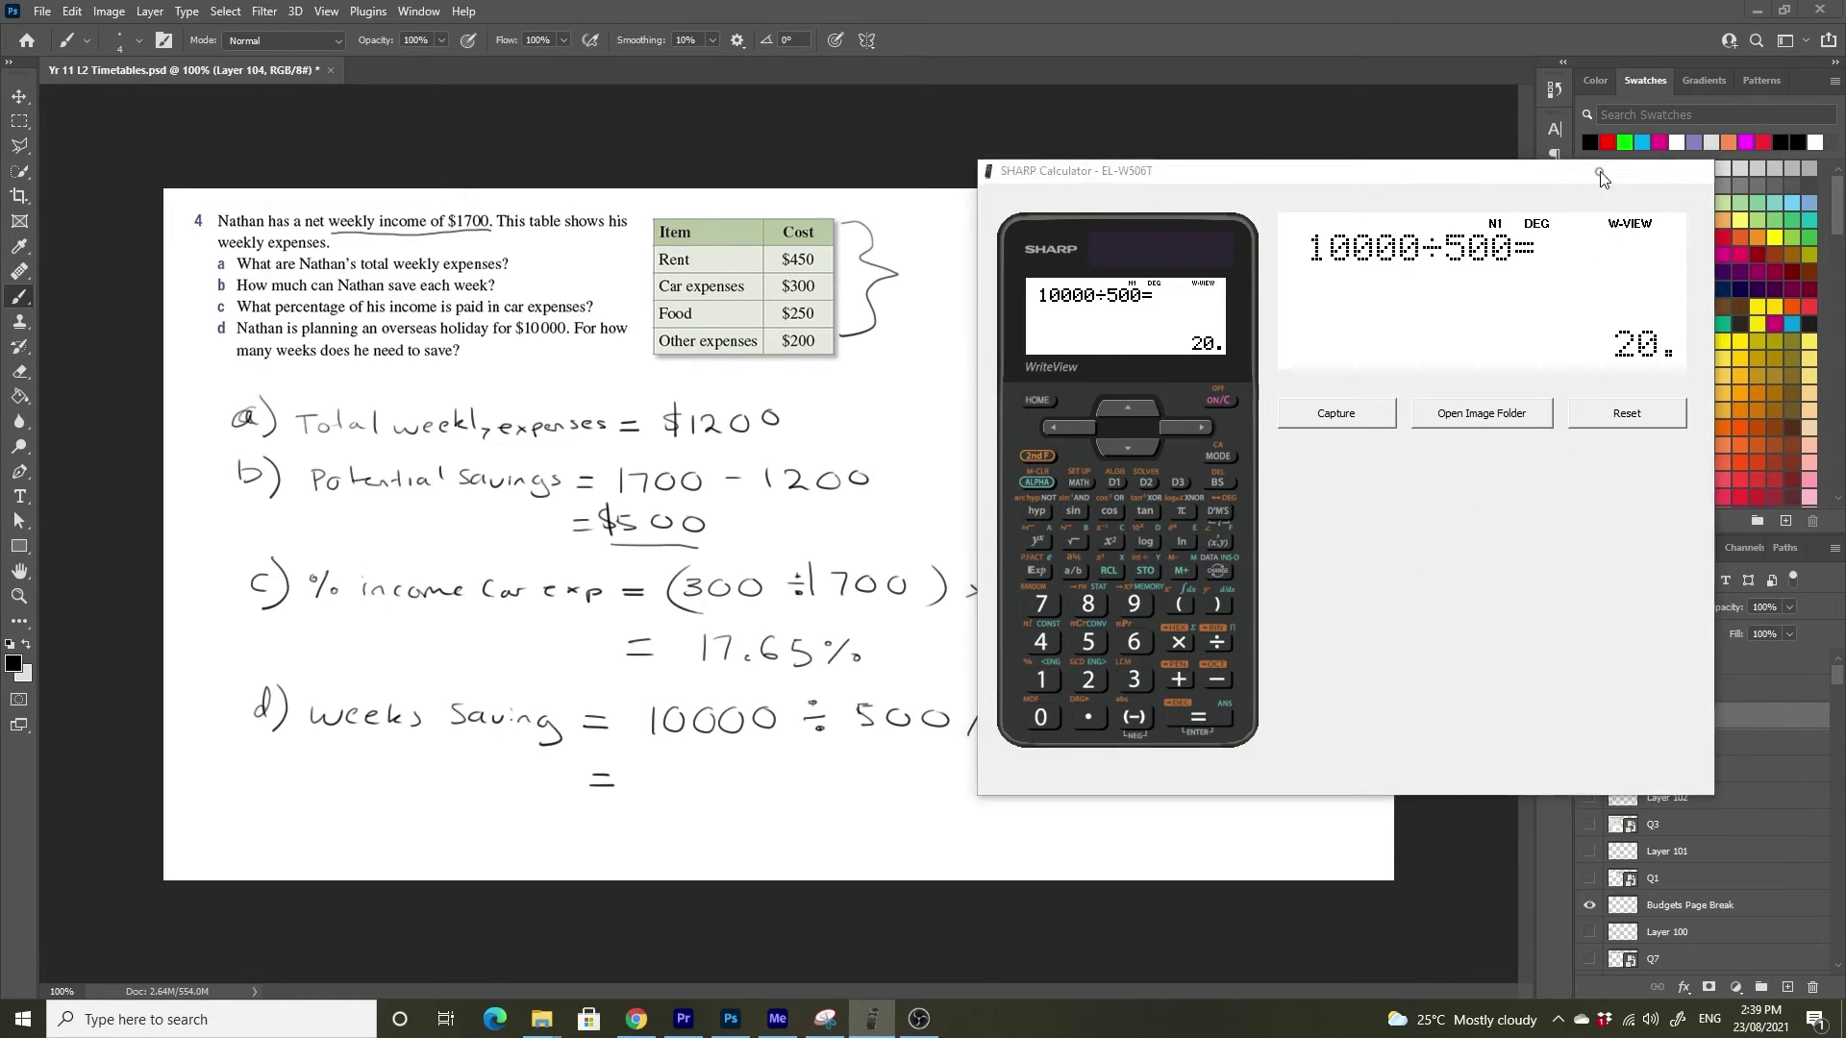
Write '20 weeks', box the $300 car expense in the table, and underline 10000.
drag(646, 766, 676, 789)
drag(688, 771, 832, 785)
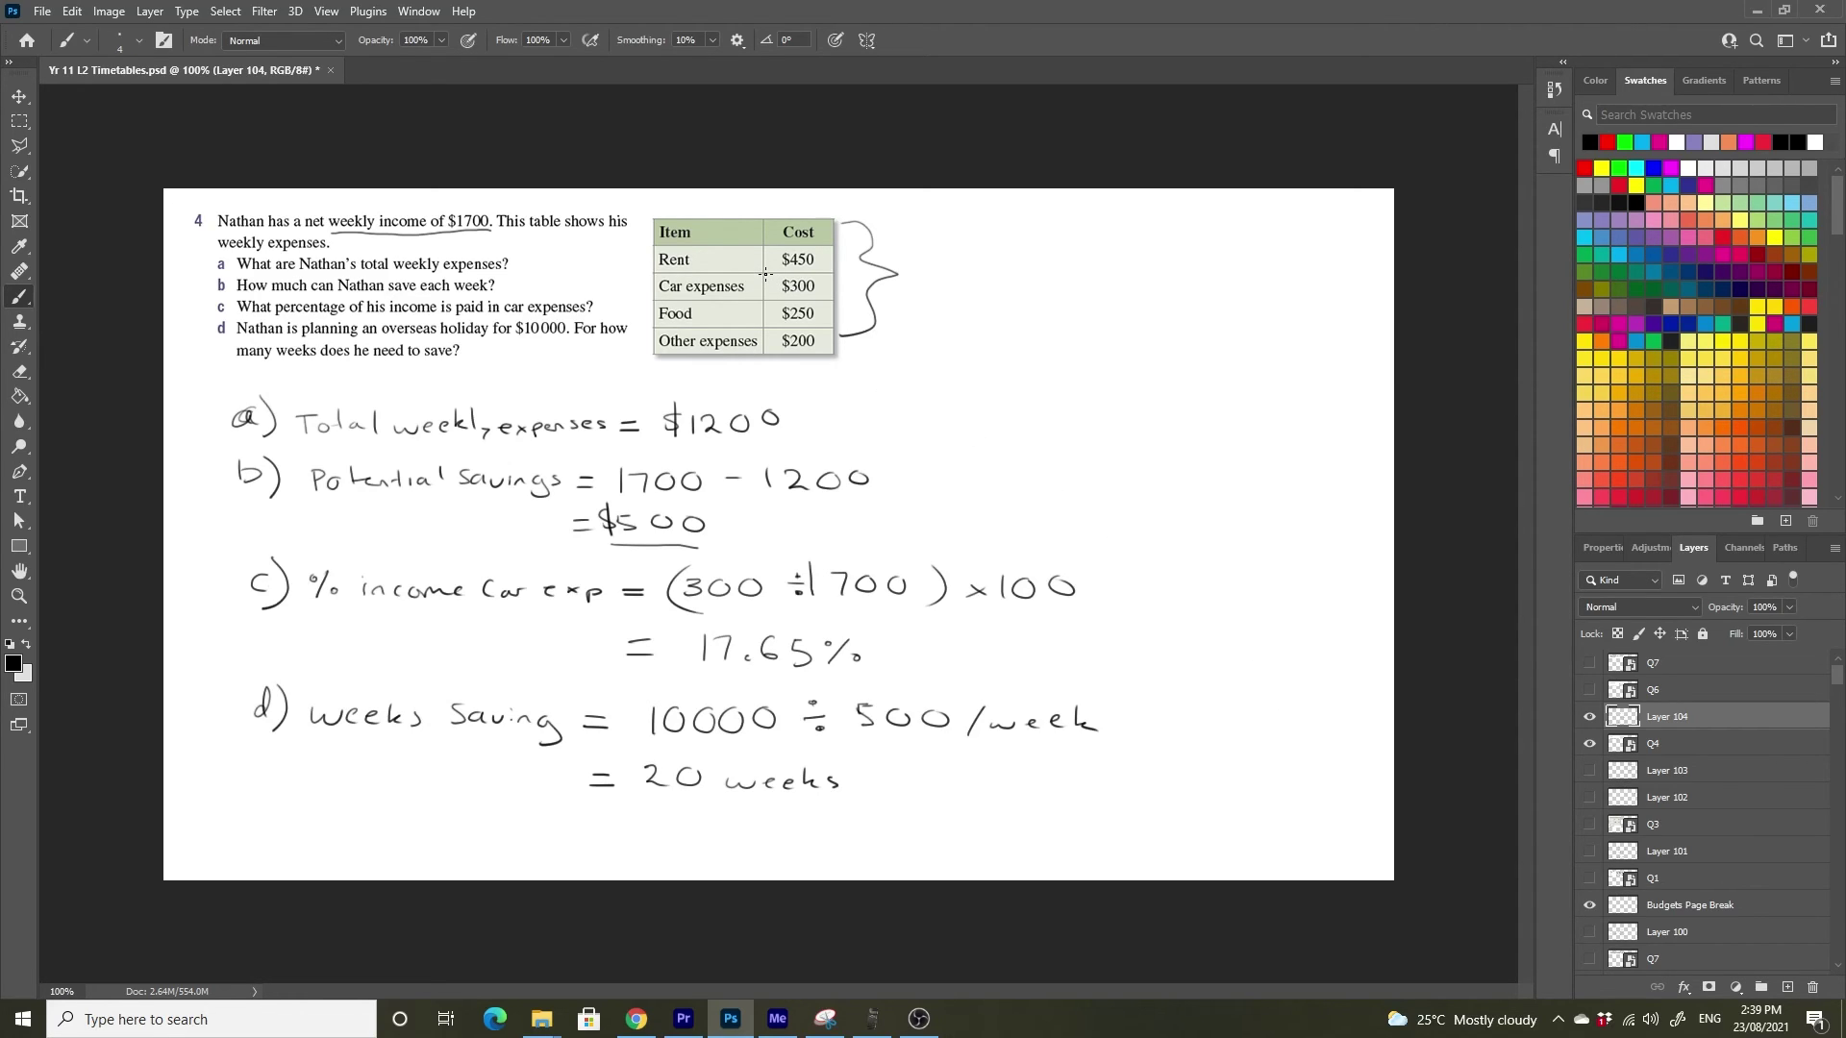
mouse_move(765, 273)
mouse_down()
mouse_move(767, 298)
mouse_move(808, 298)
mouse_move(826, 274)
mouse_move(787, 274)
mouse_up()
drag(645, 741, 782, 745)
mouse_move(929, 1019)
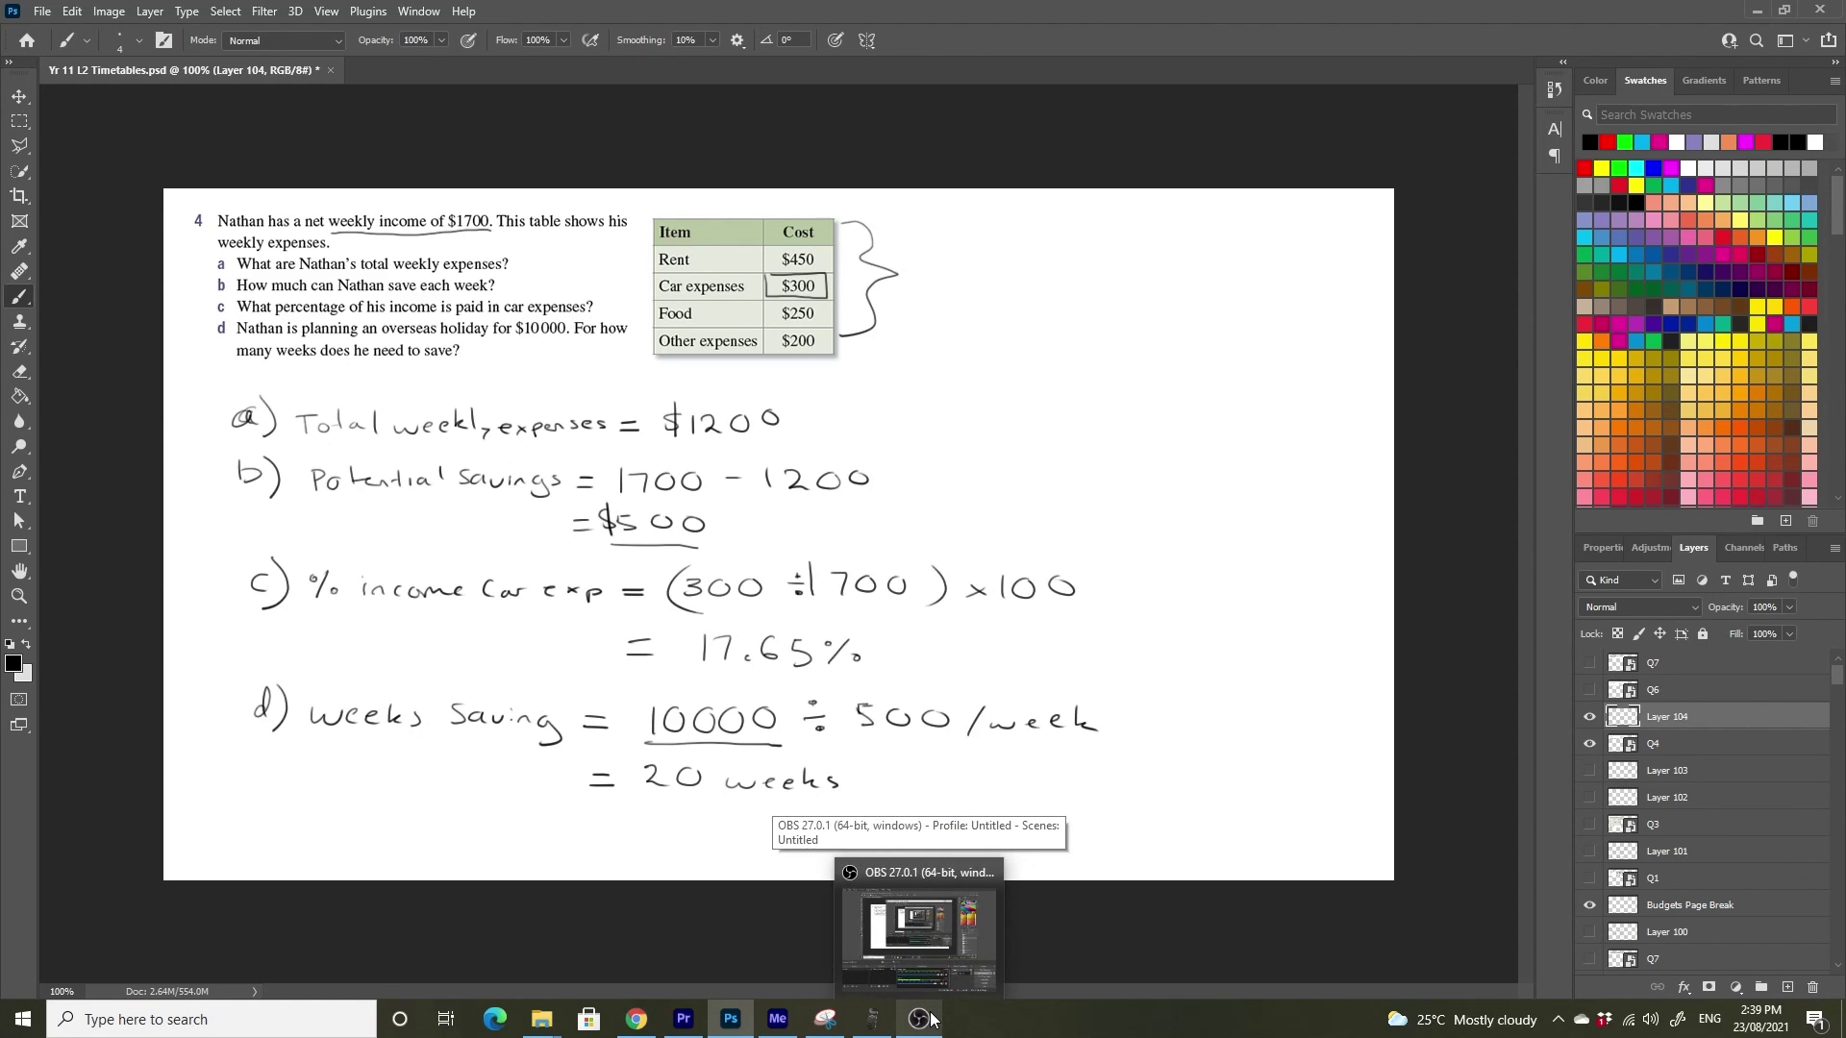